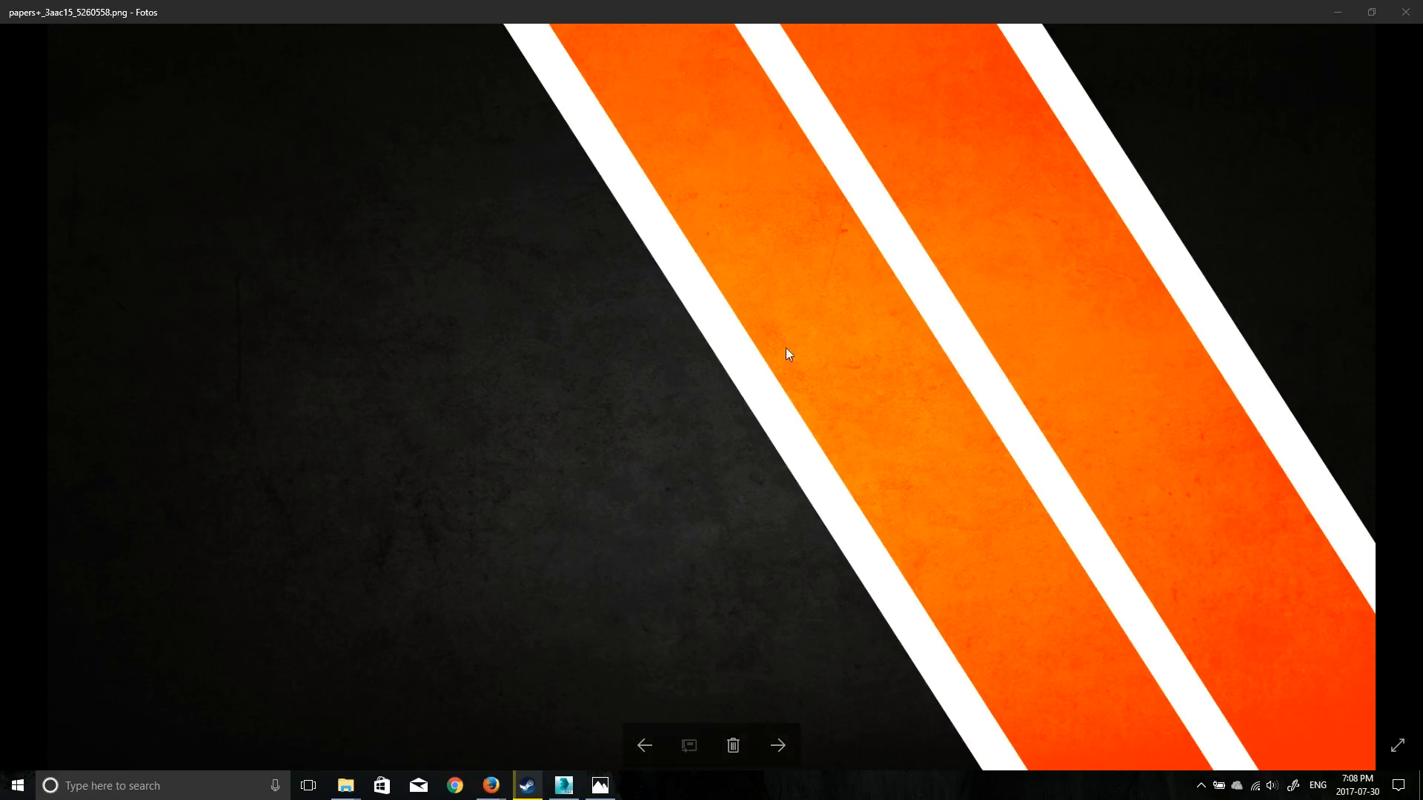
Step: Switch to 3ds Max, reset the tree's texture material in the editor slot only and assign the blank material to the tree
left_click(565, 787)
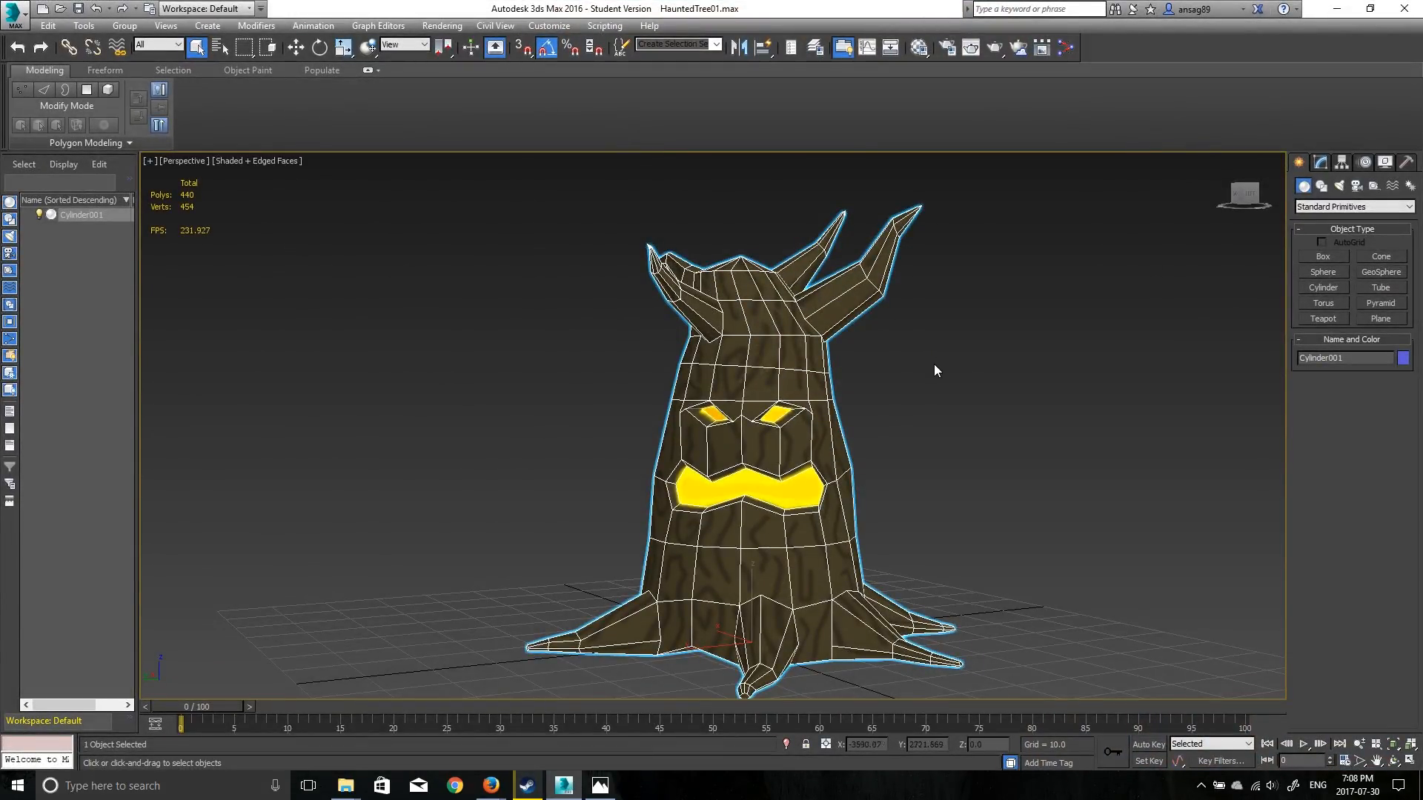
middle_click_drag(953, 375, 438, 372)
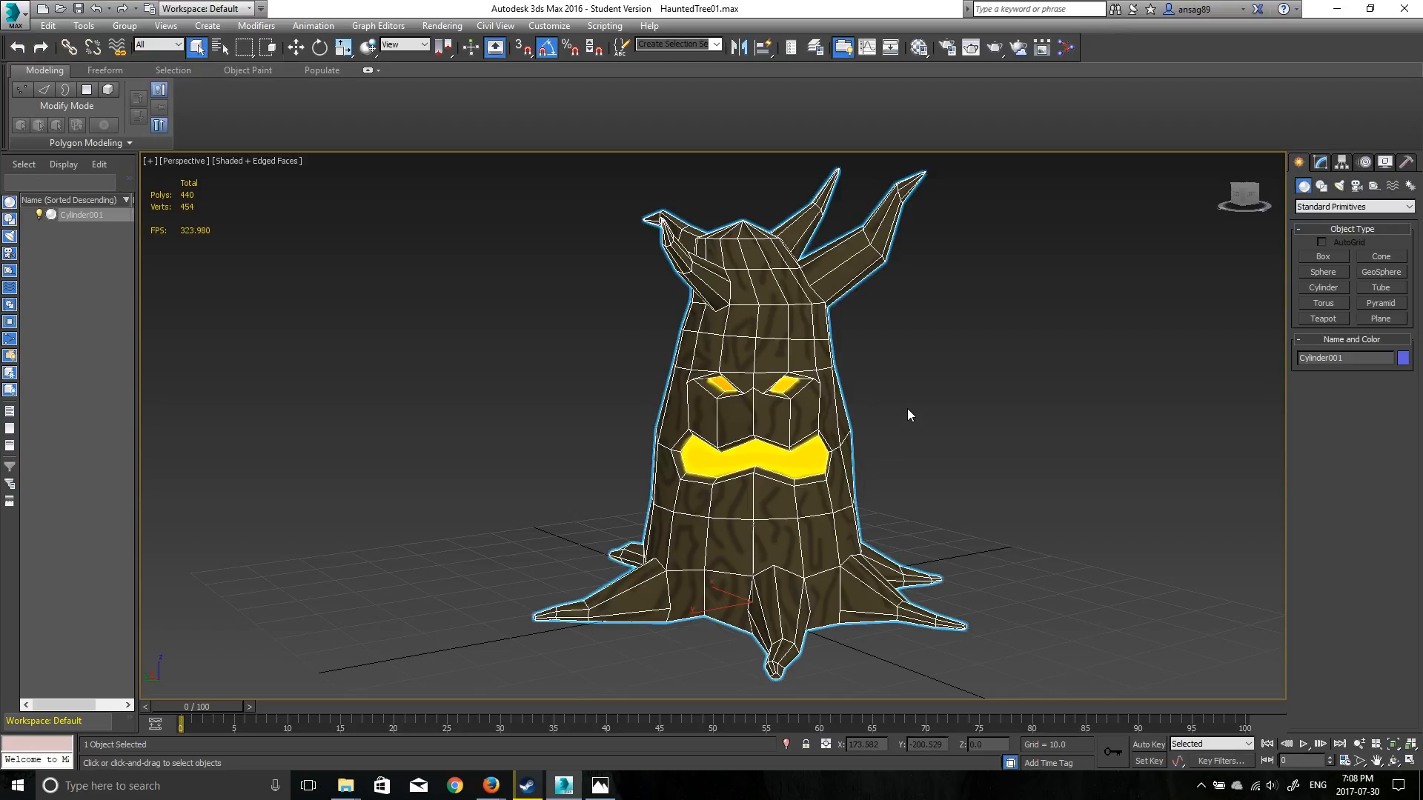
middle_click_drag(969, 408, 889, 386, "alt")
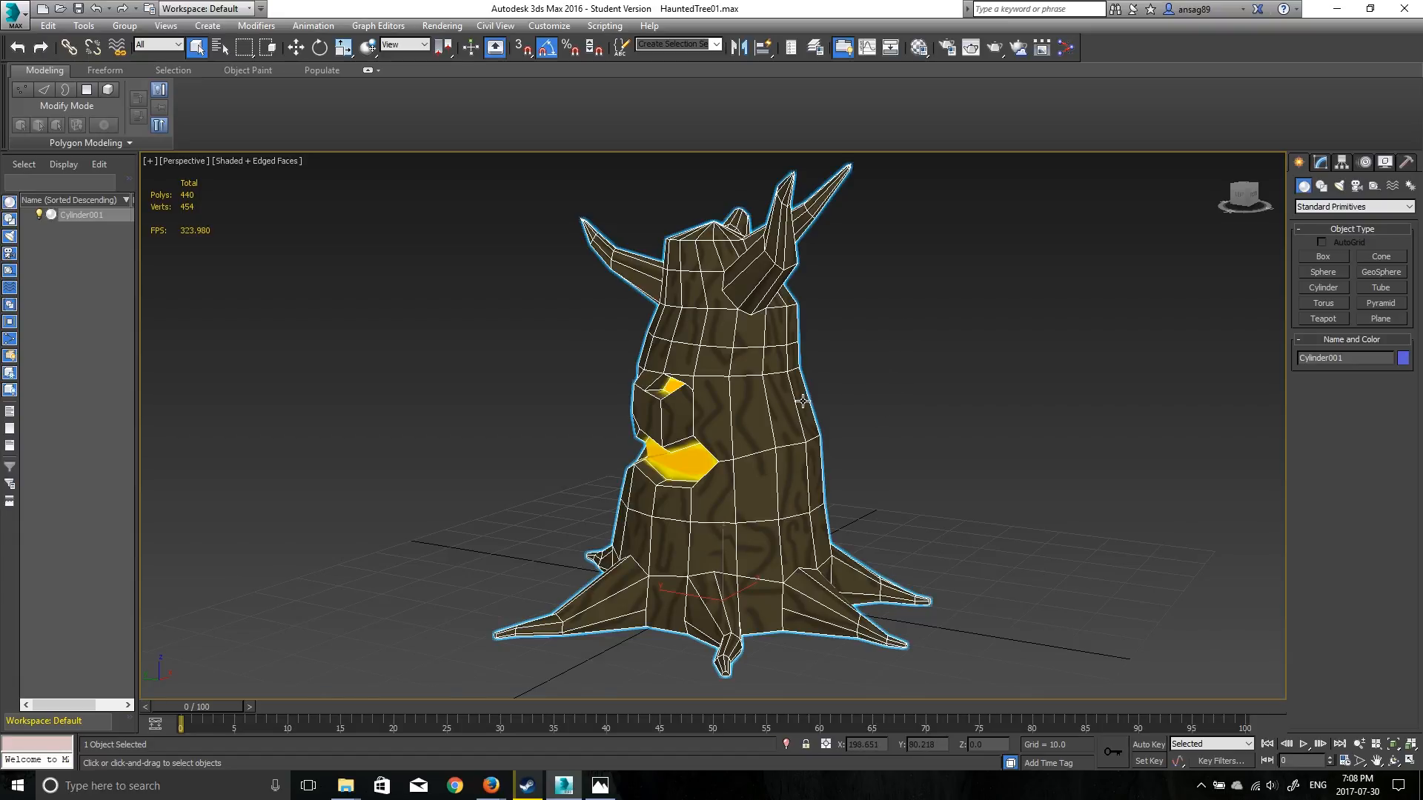
left_click(919, 47)
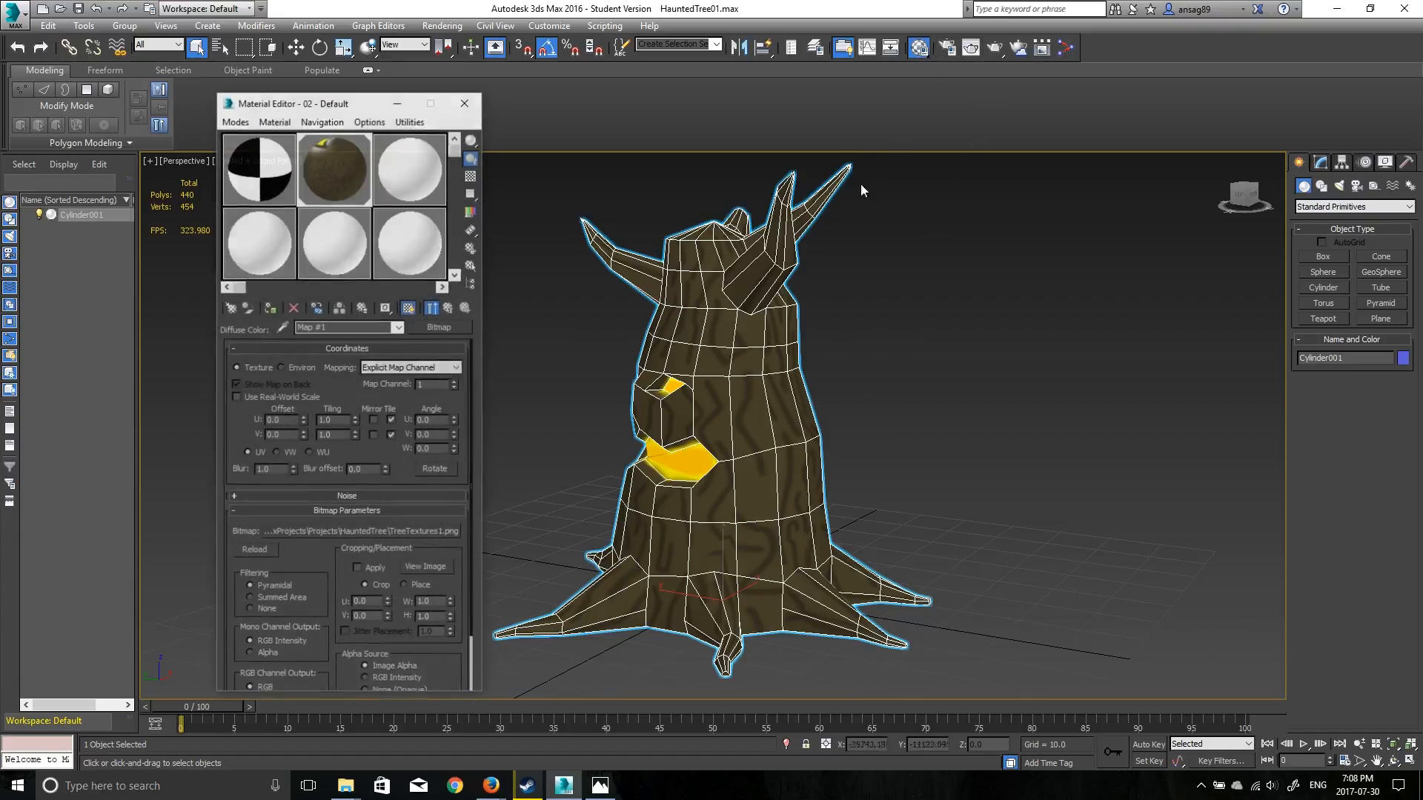
left_click(293, 308)
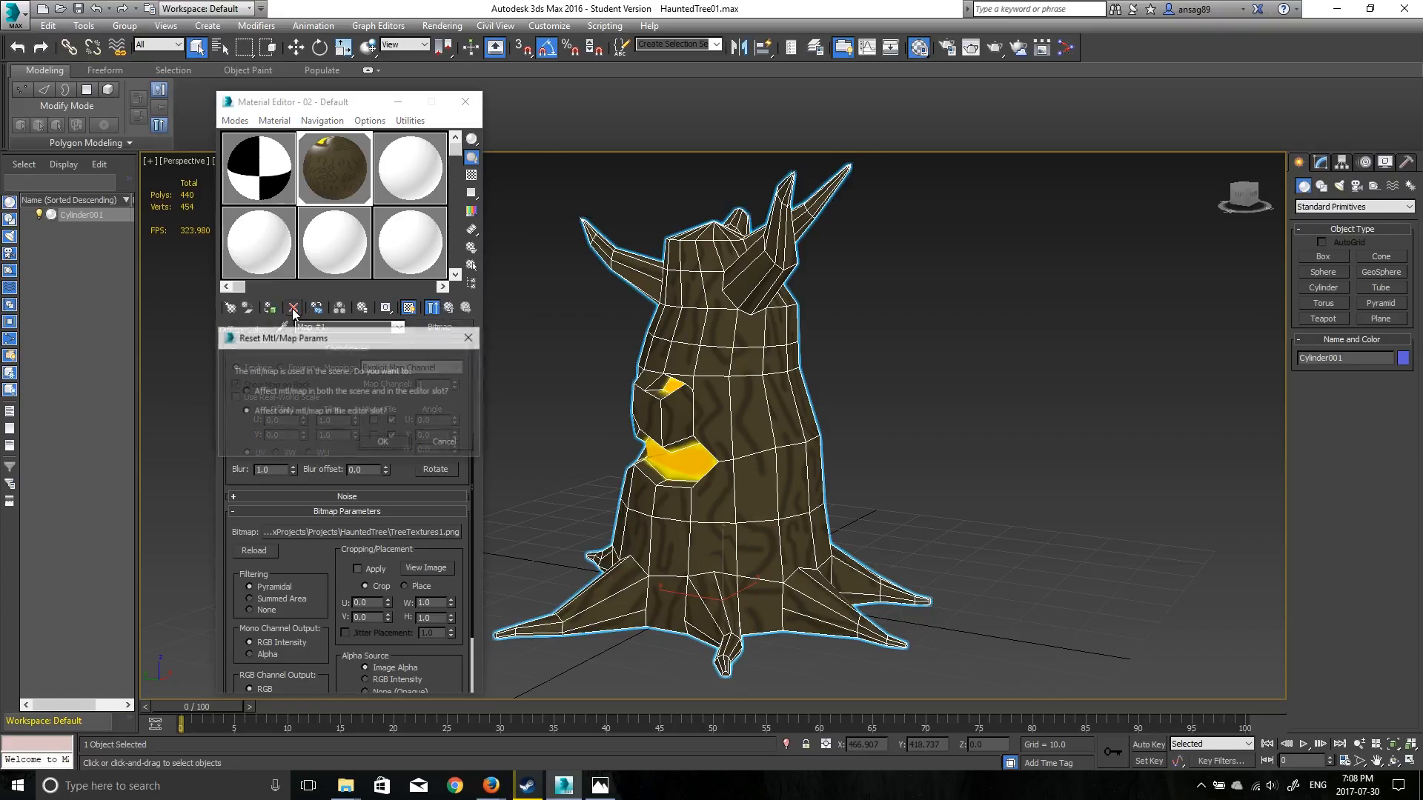
left_click(384, 443)
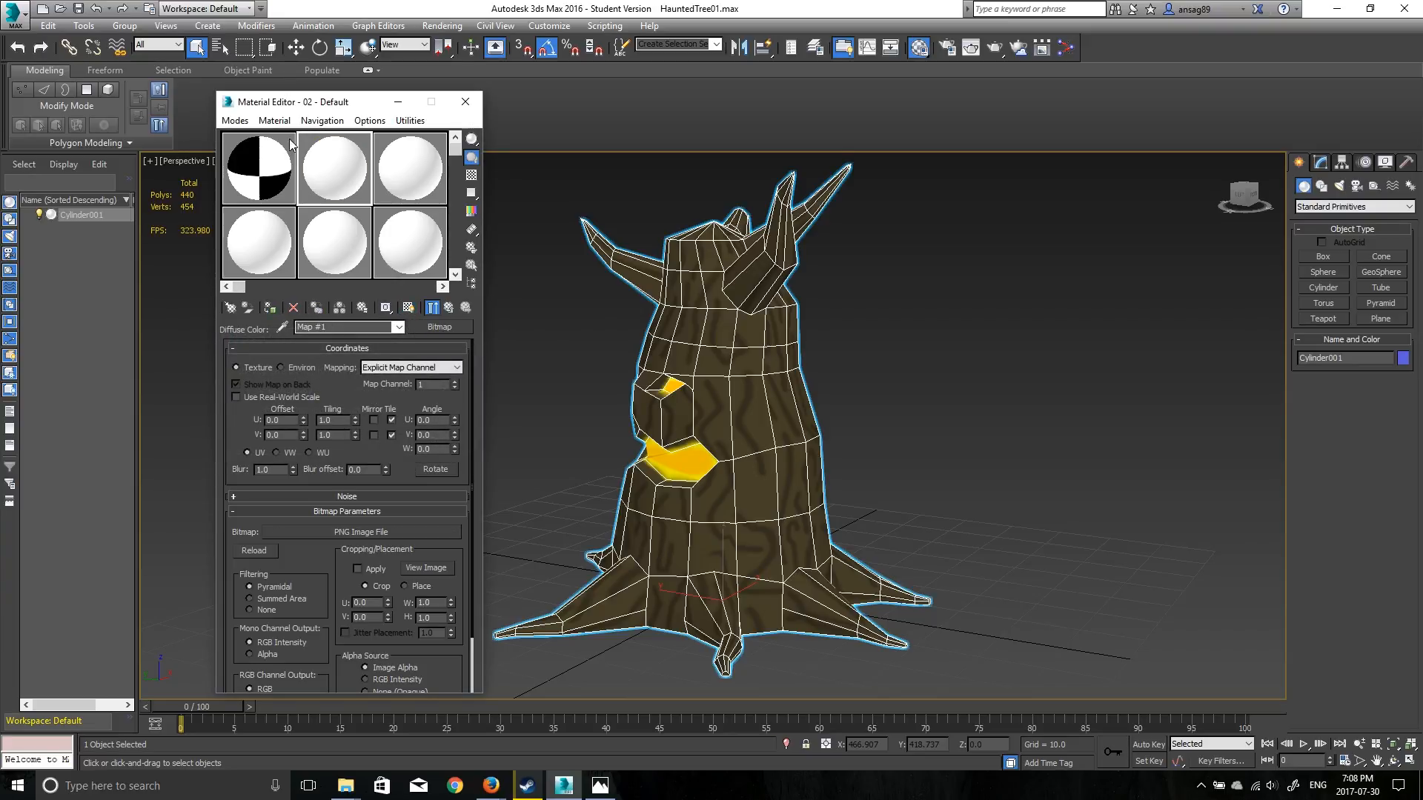
left_click(270, 307)
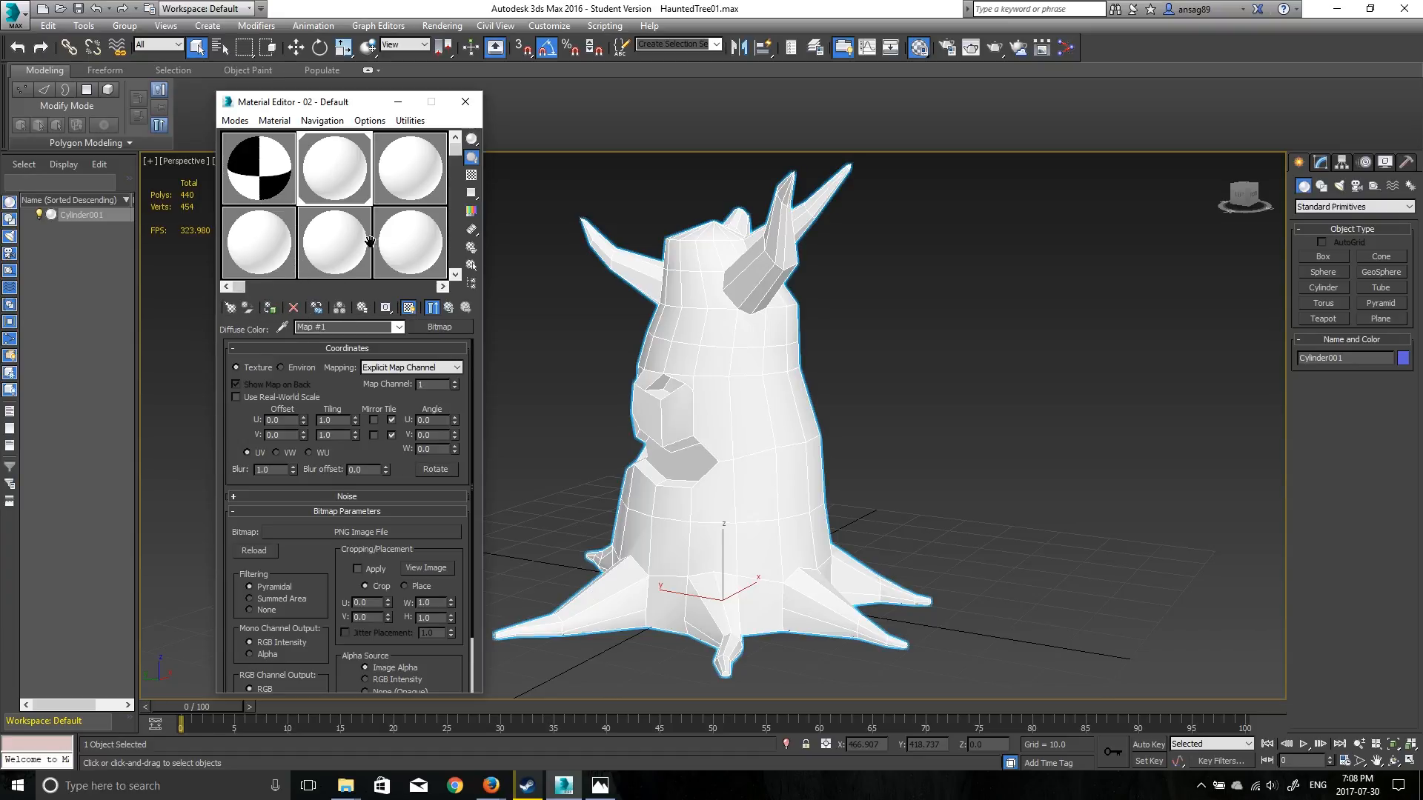
left_click(404, 179)
left_click(470, 107)
Step: Display the tree's modifier stack and locate Unwrap UVW among the available modifiers
middle_click_drag(637, 405, 719, 406, "alt")
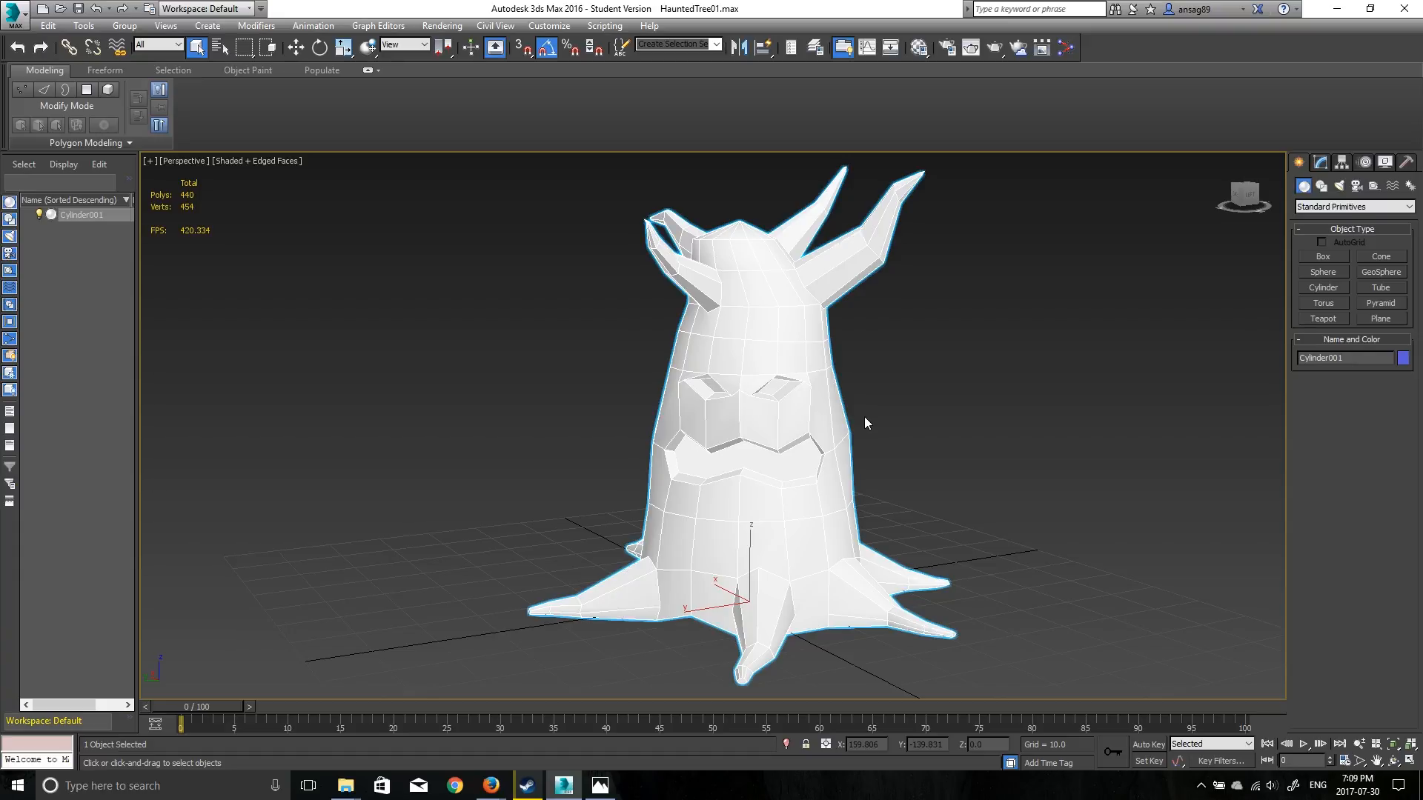
left_click(1322, 163)
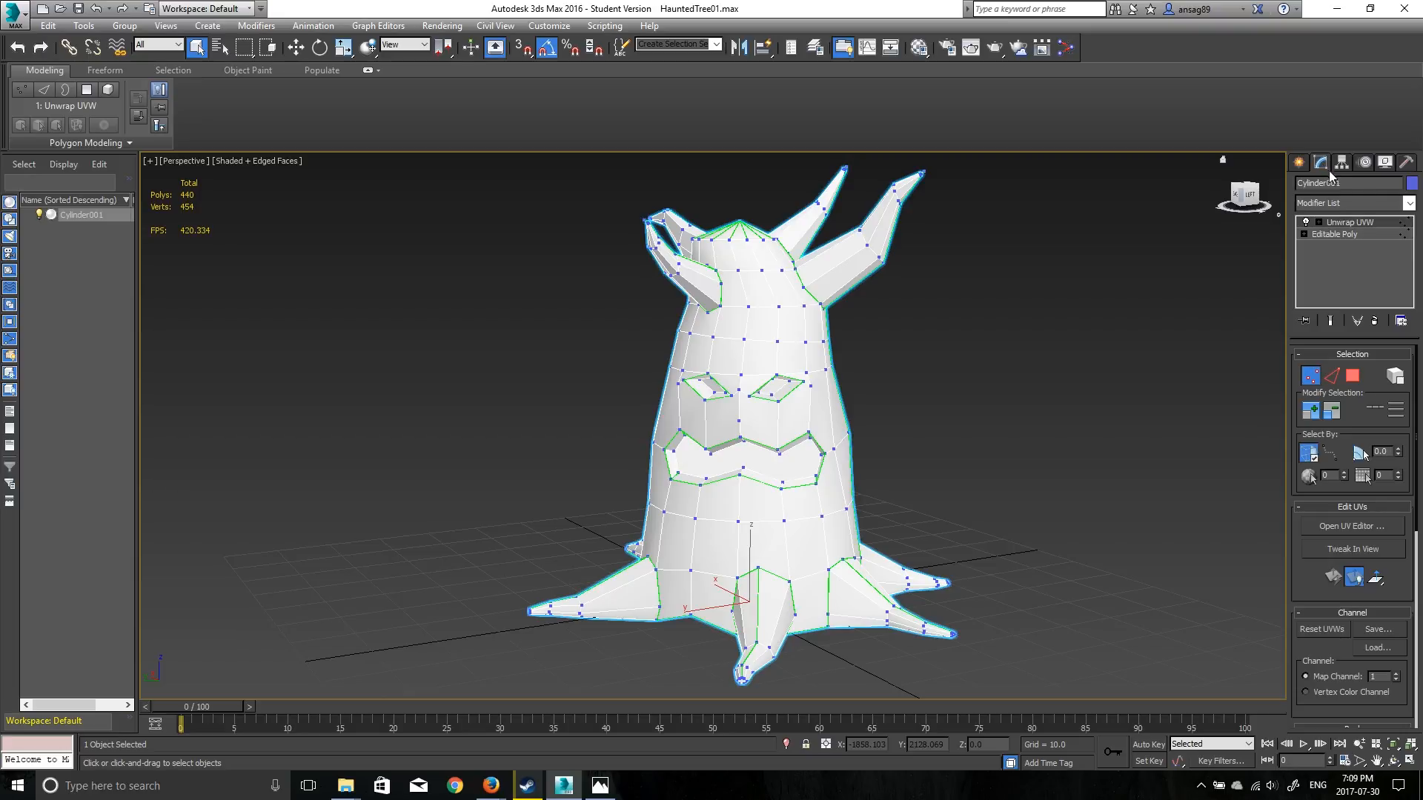
left_click(1411, 204)
scroll(1363, 398, "down", 3)
scroll(1364, 398, "down", 15)
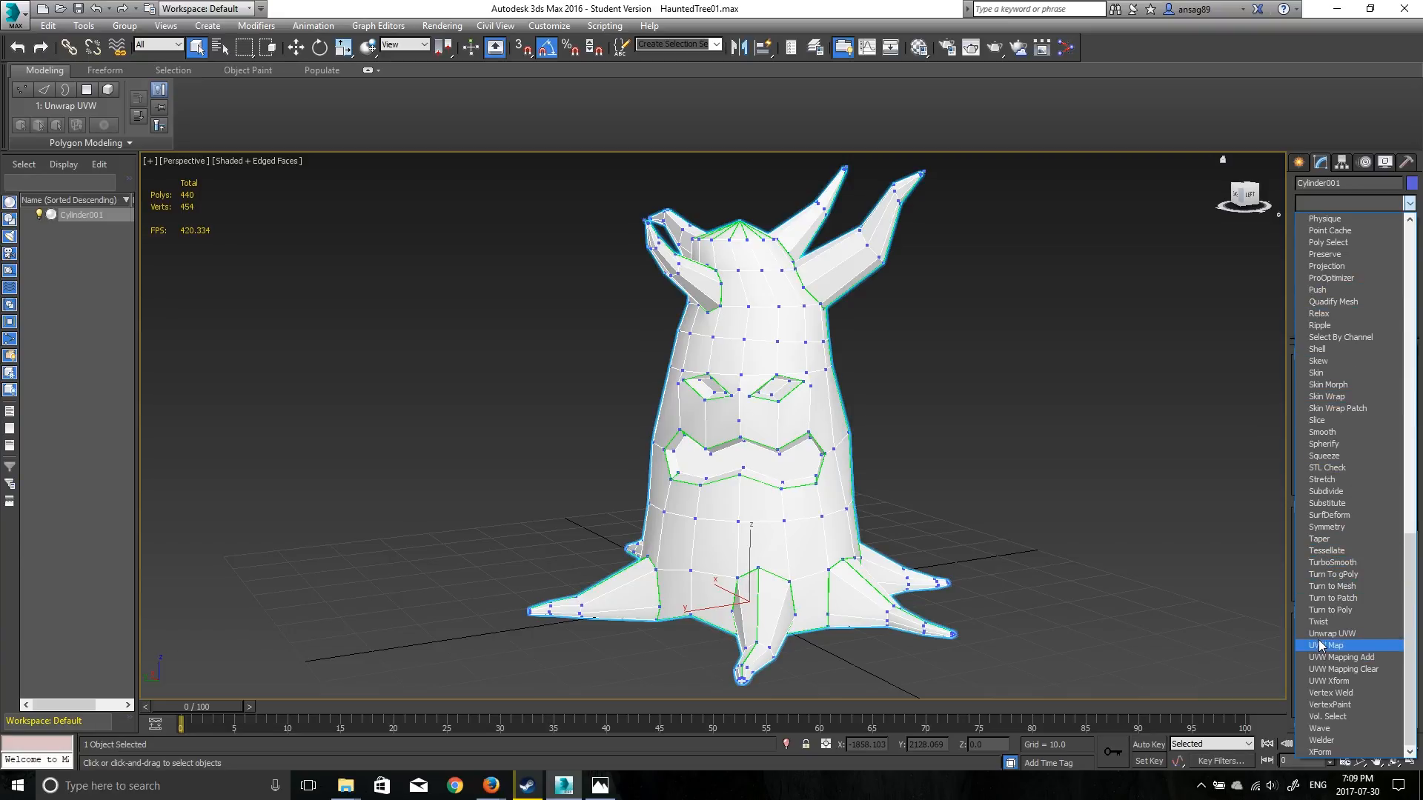
left_click(1345, 635)
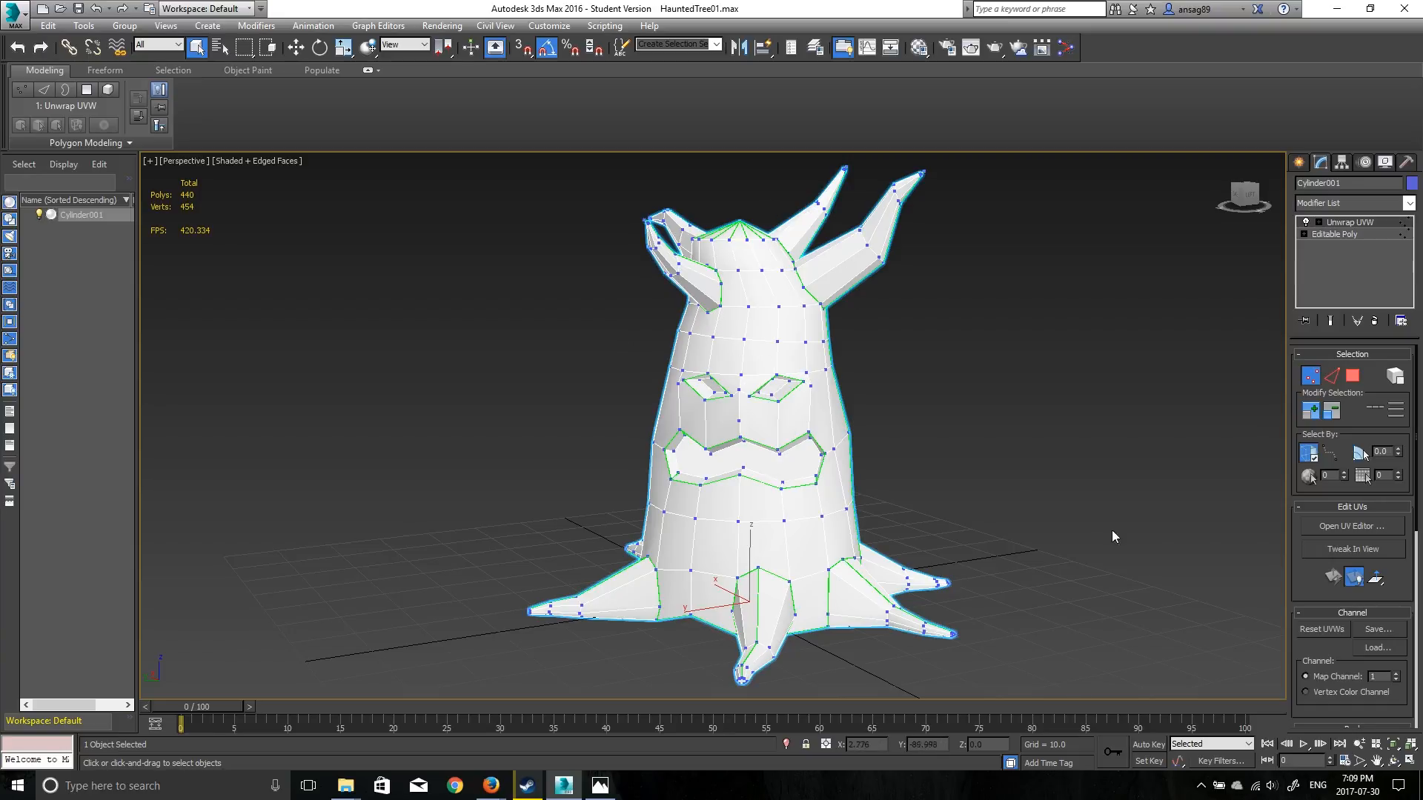
Step: Open the UV Editor for the tree's Unwrap UVW modifier and examine the whole UV layout
left_click(1340, 528)
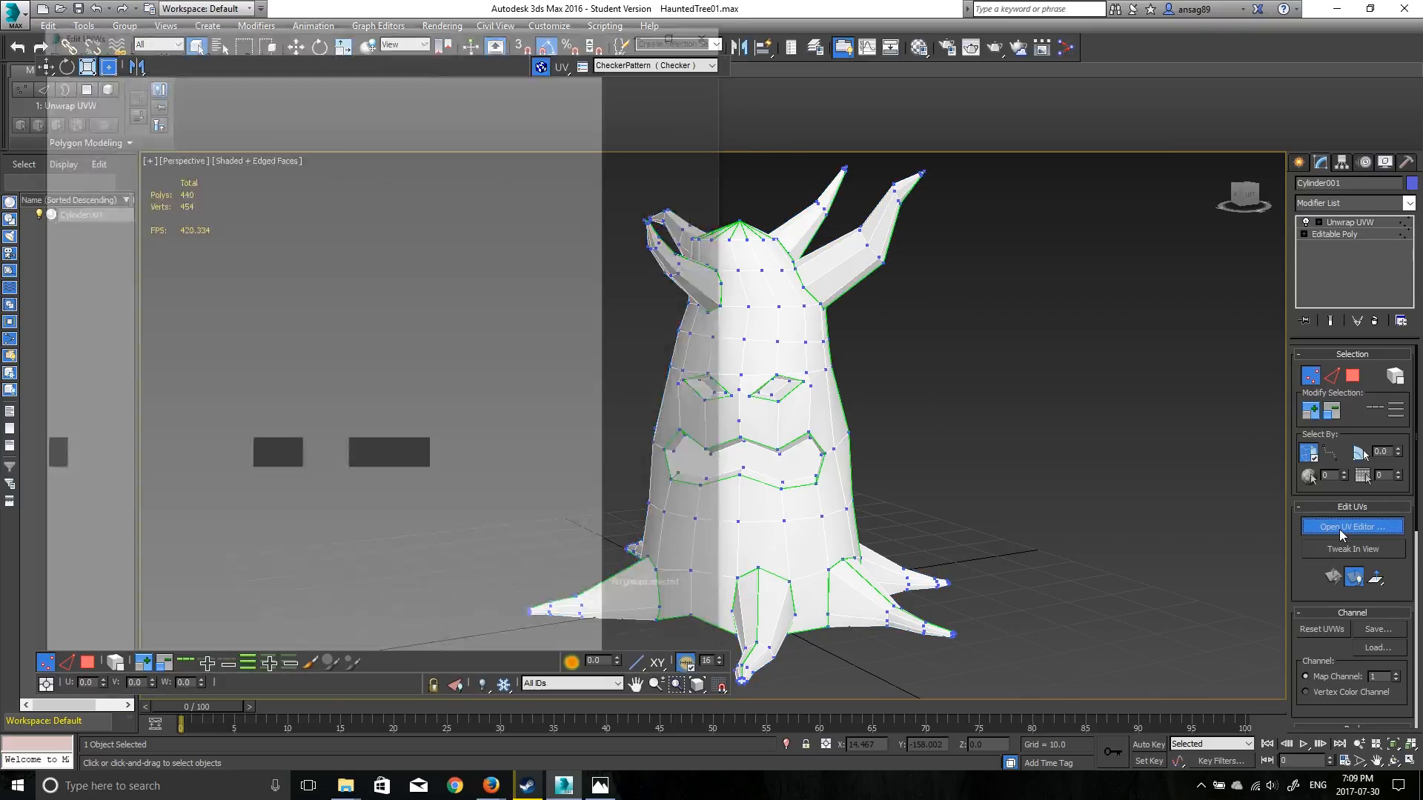
scroll(378, 362, "down", 3)
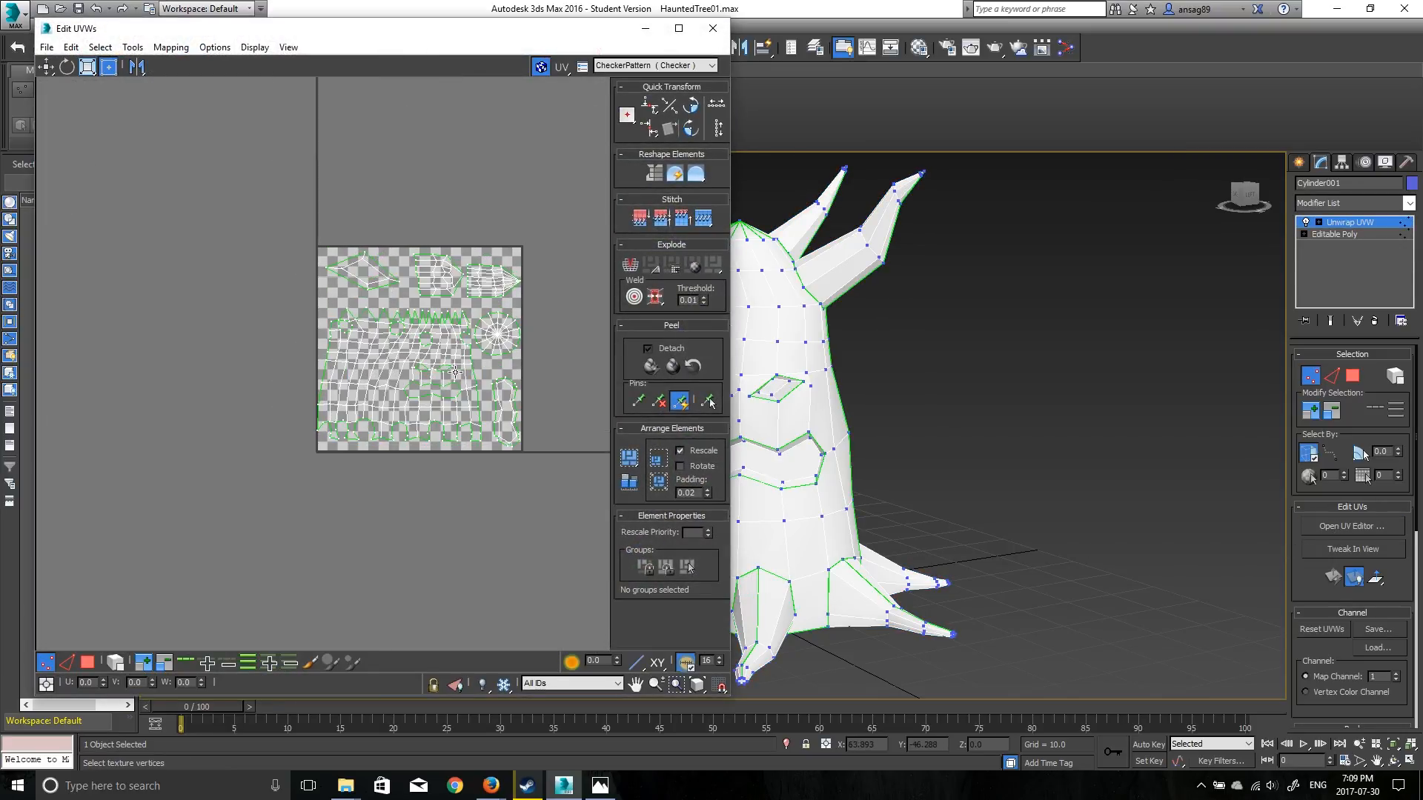
scroll(489, 381, "up", 3)
scroll(490, 380, "down", 1)
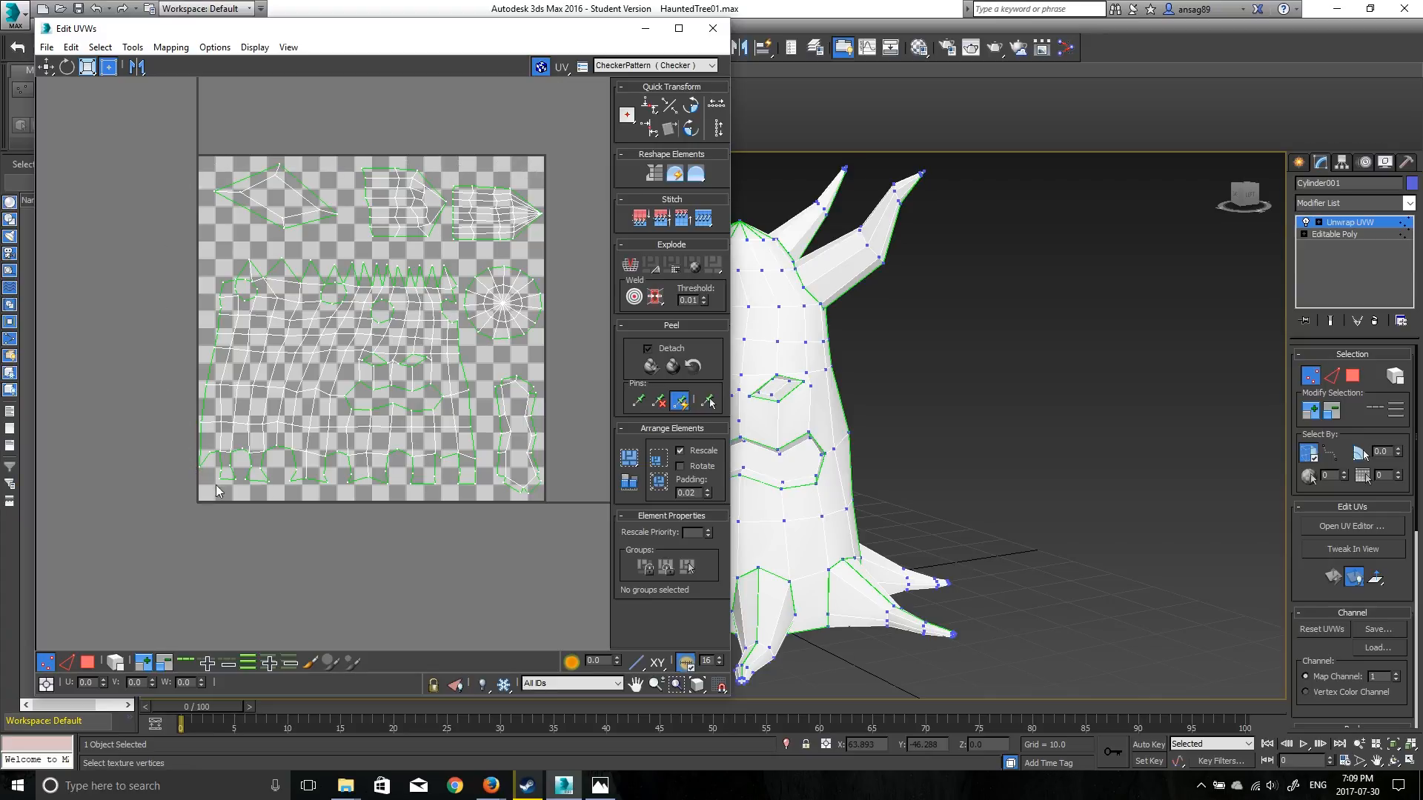
scroll(496, 261, "down", 1)
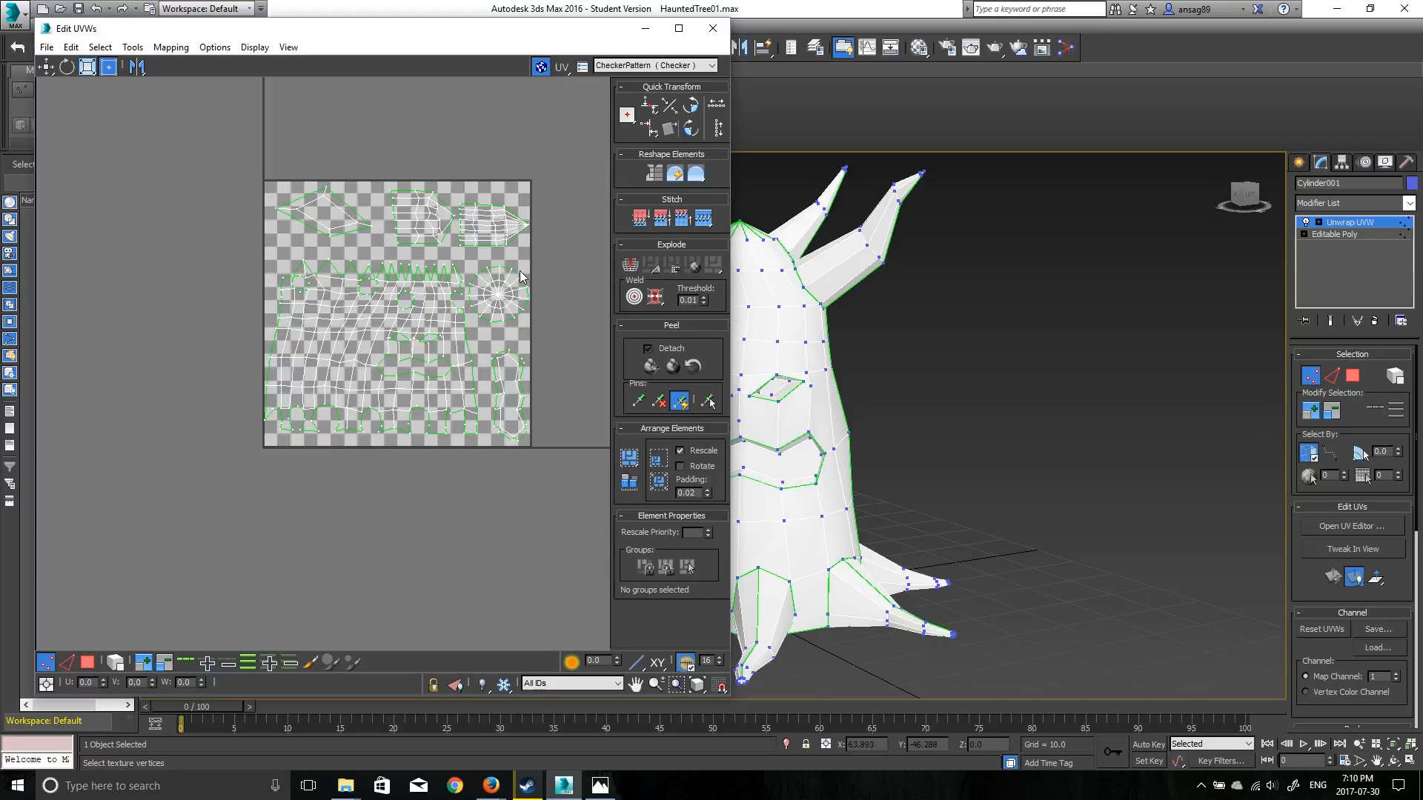
Step: Try the automatic flattening options on all of the tree's UV polygons
mouse_move(536, 175)
left_mouse_down()
mouse_move(274, 575)
mouse_move(222, 524)
left_mouse_up()
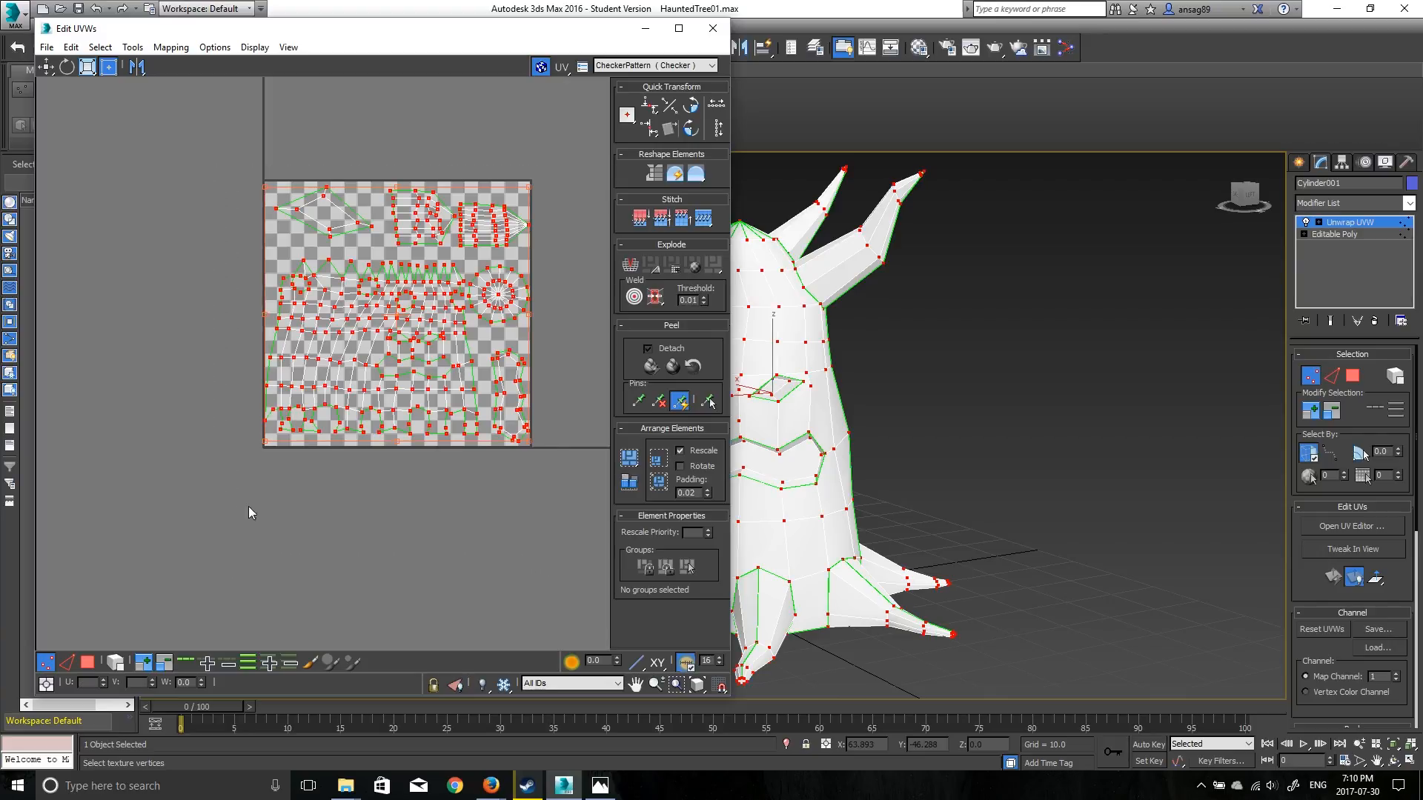
left_click(87, 662)
left_click_drag(562, 167, 156, 541)
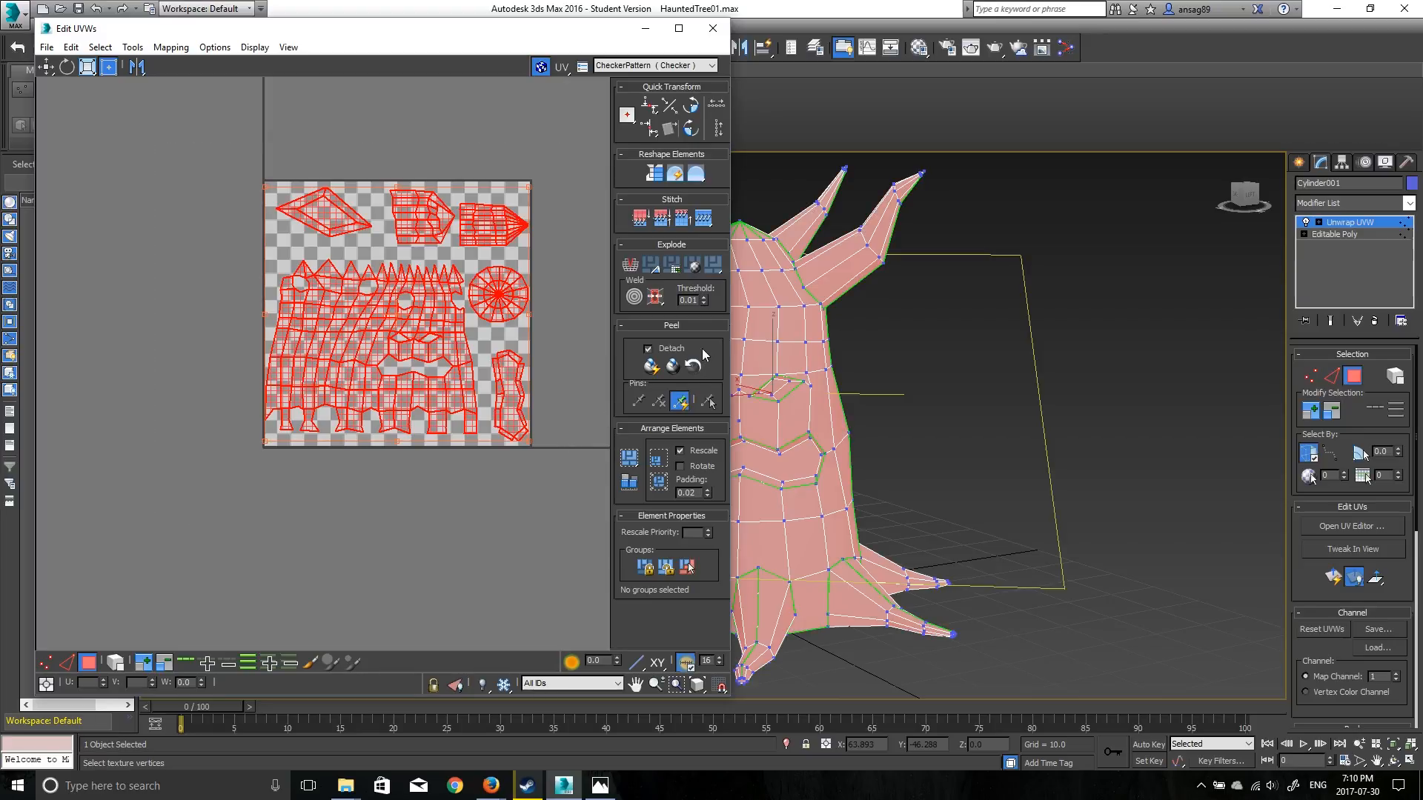
left_click(654, 269)
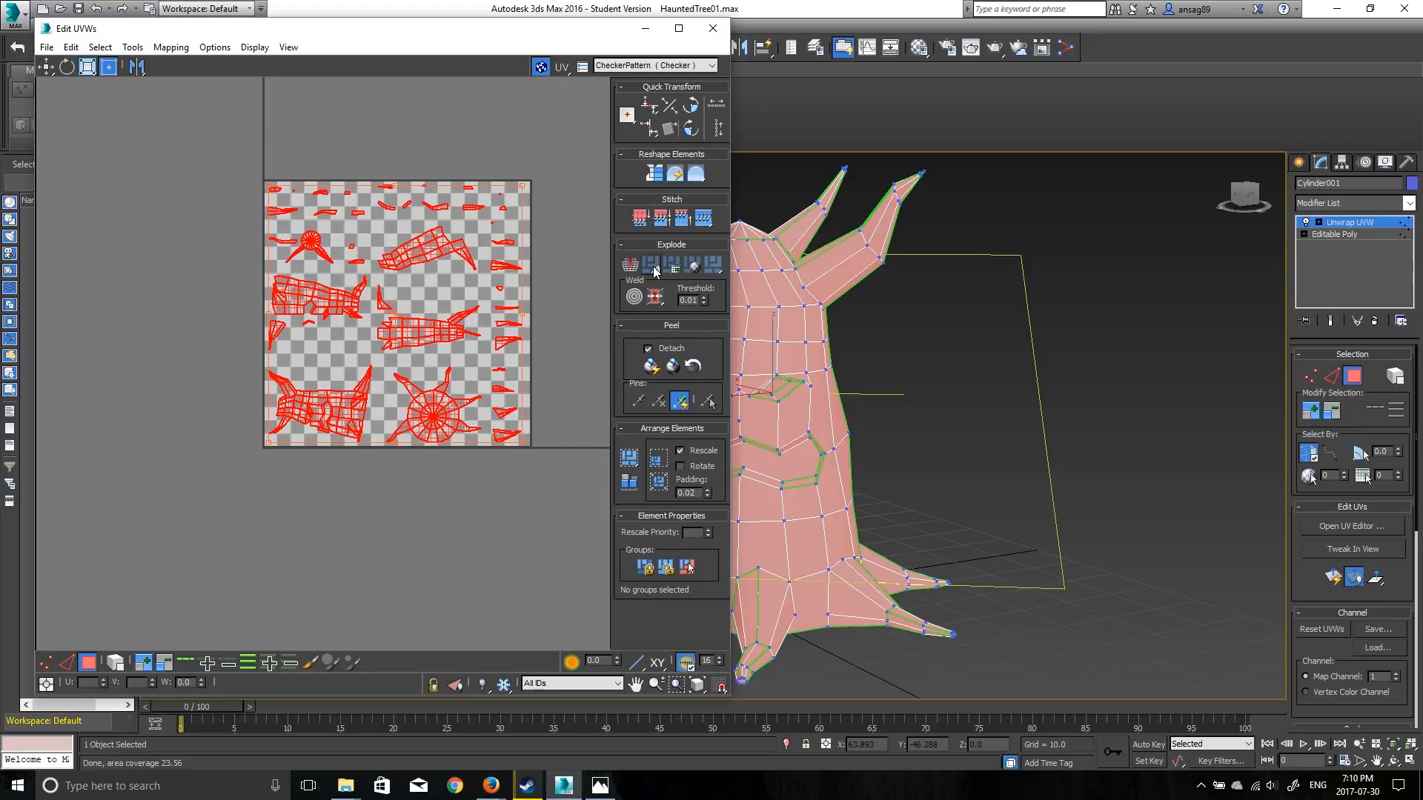
left_click(674, 269)
left_click(694, 267)
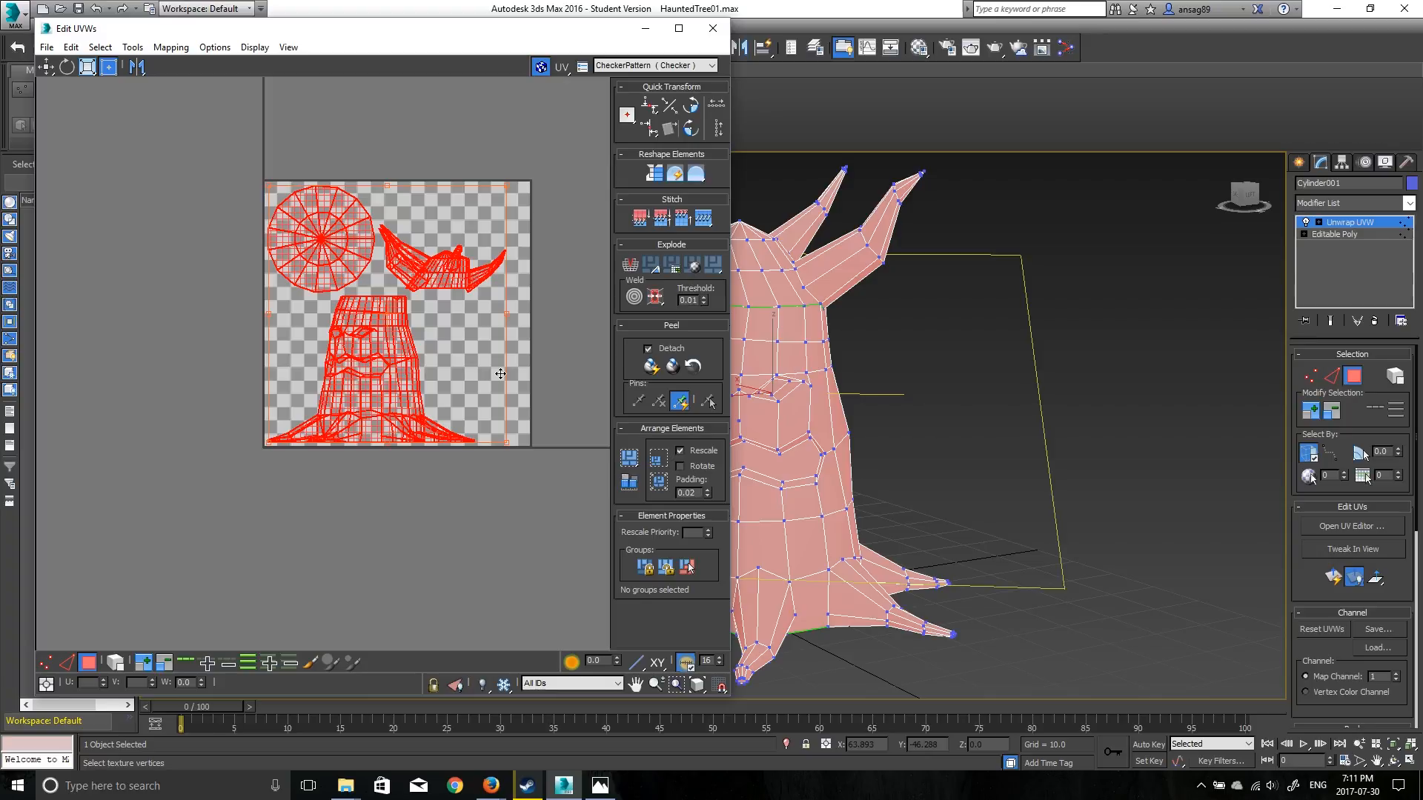
Step: Undo the UV flattening operations and clear the polygon selection
key("ctrl+z")
key("ctrl+z")
key("ctrl+z")
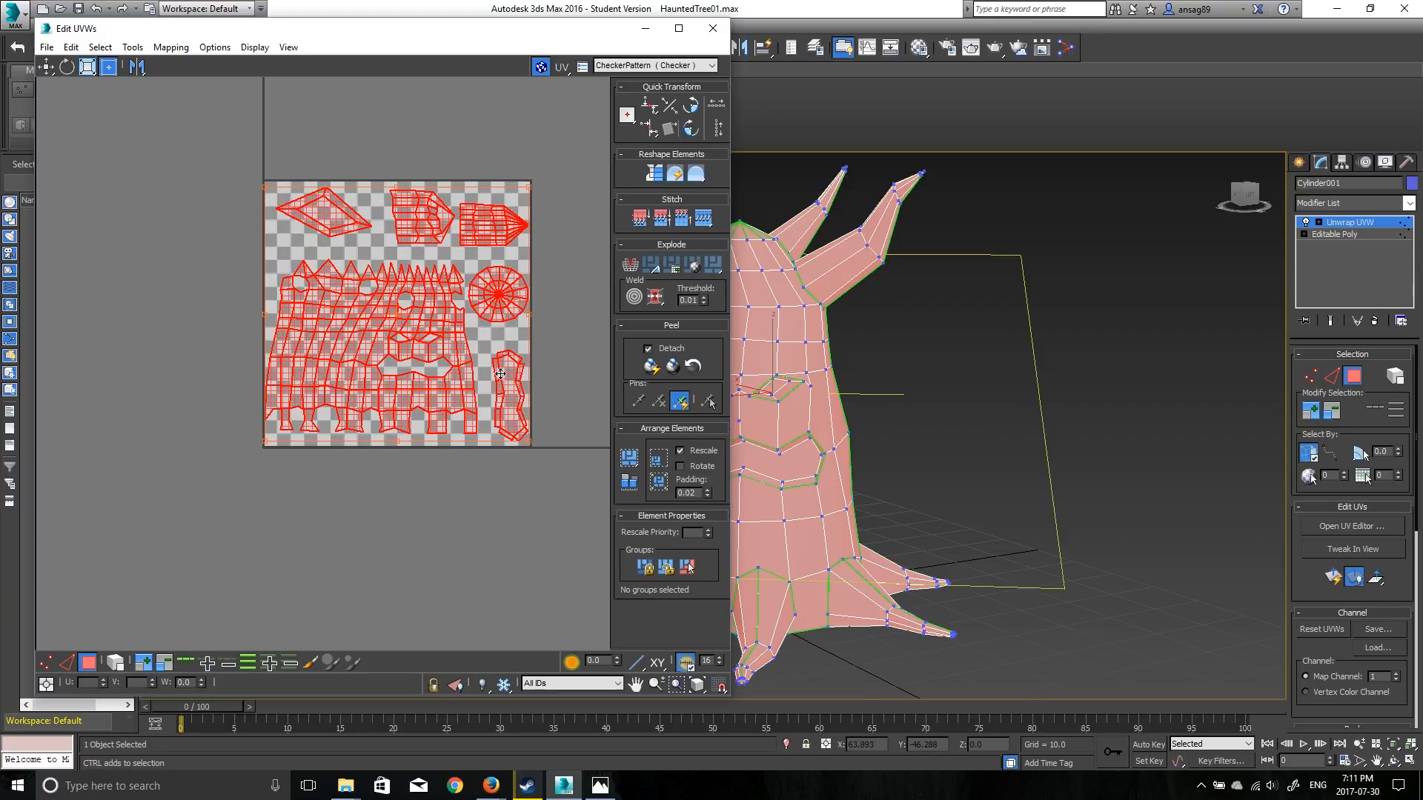
left_click(568, 185)
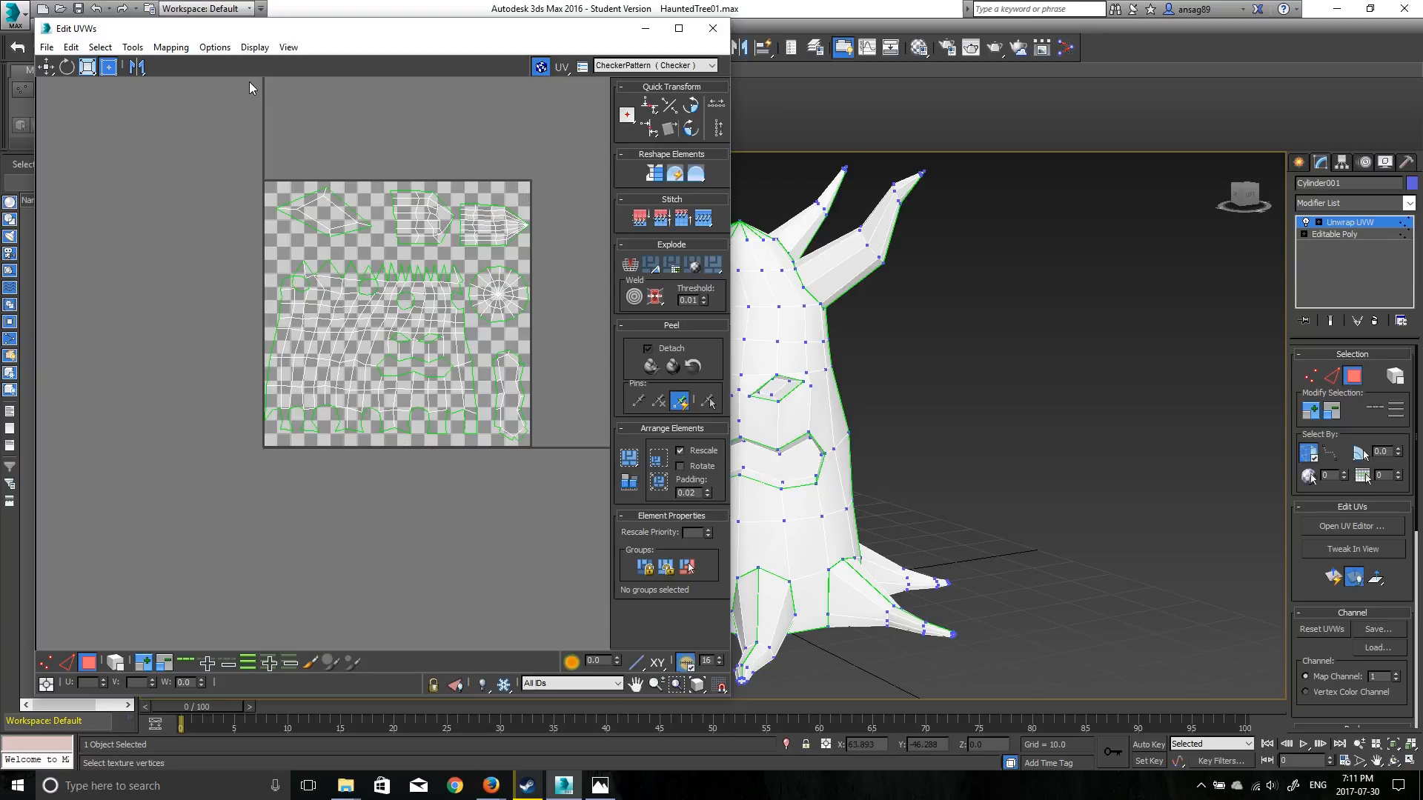
Step: Render the tree's UVW template at 1024 × 1024 and enlarge the rendered map to full screen
left_click(132, 47)
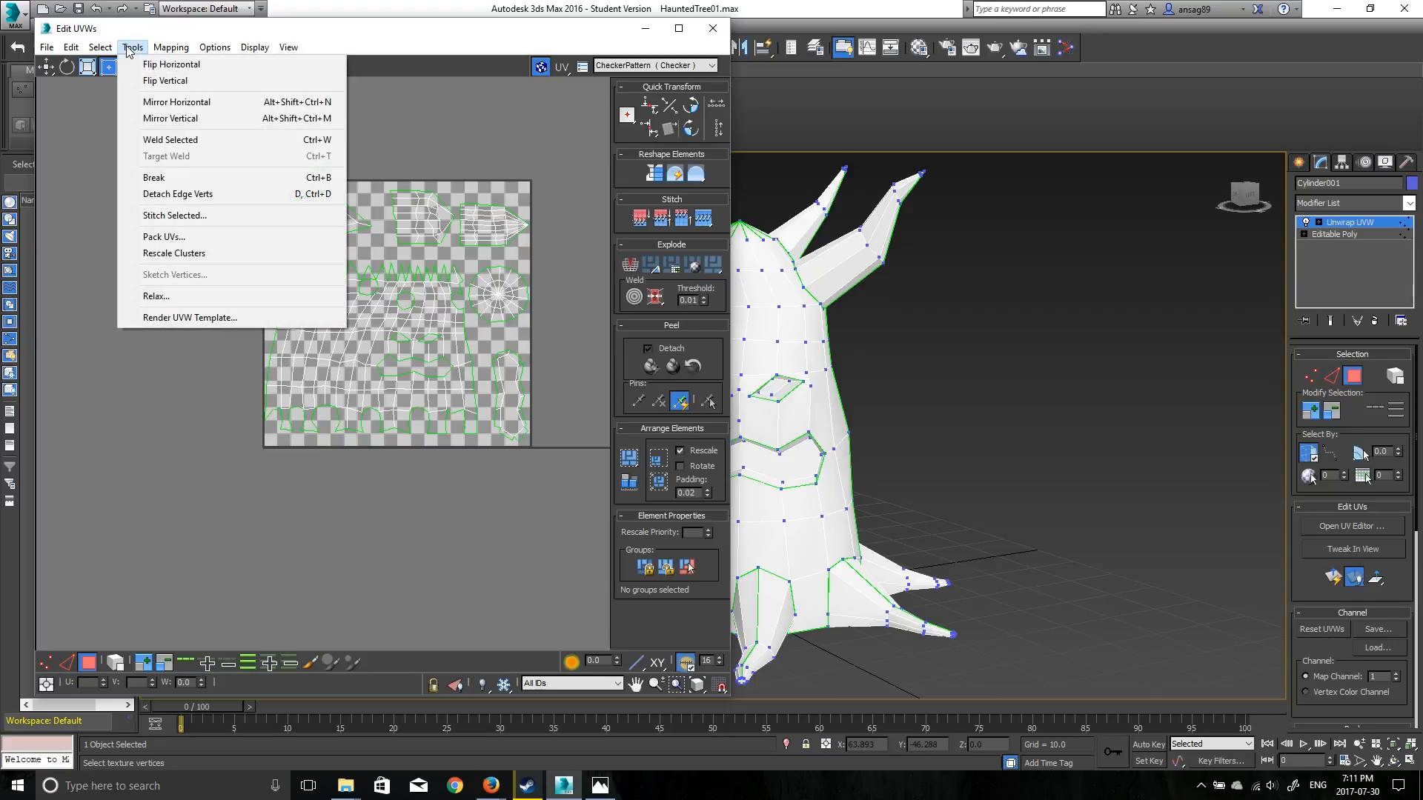
left_click(148, 319)
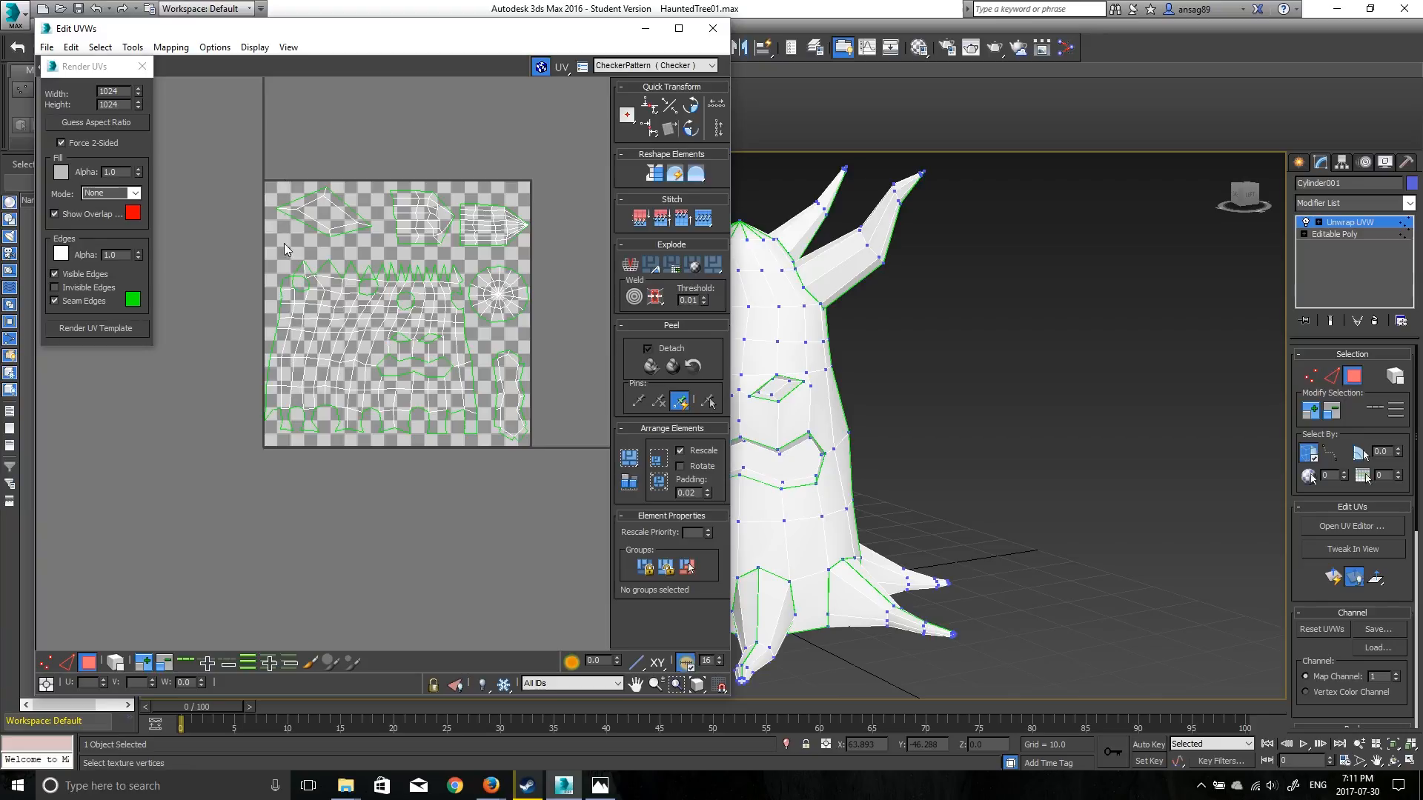
left_click(86, 330)
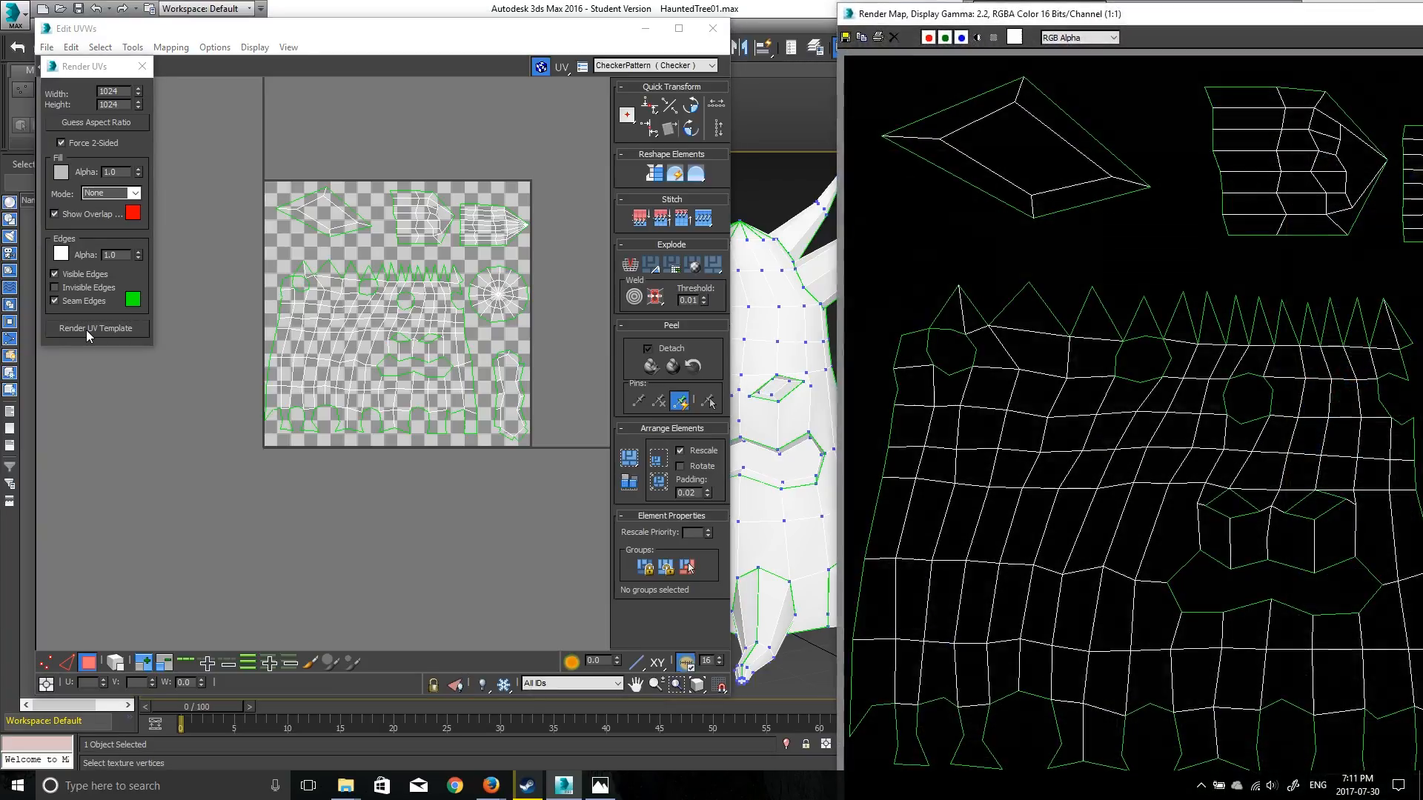
left_click_drag(1218, 20, 718, 2)
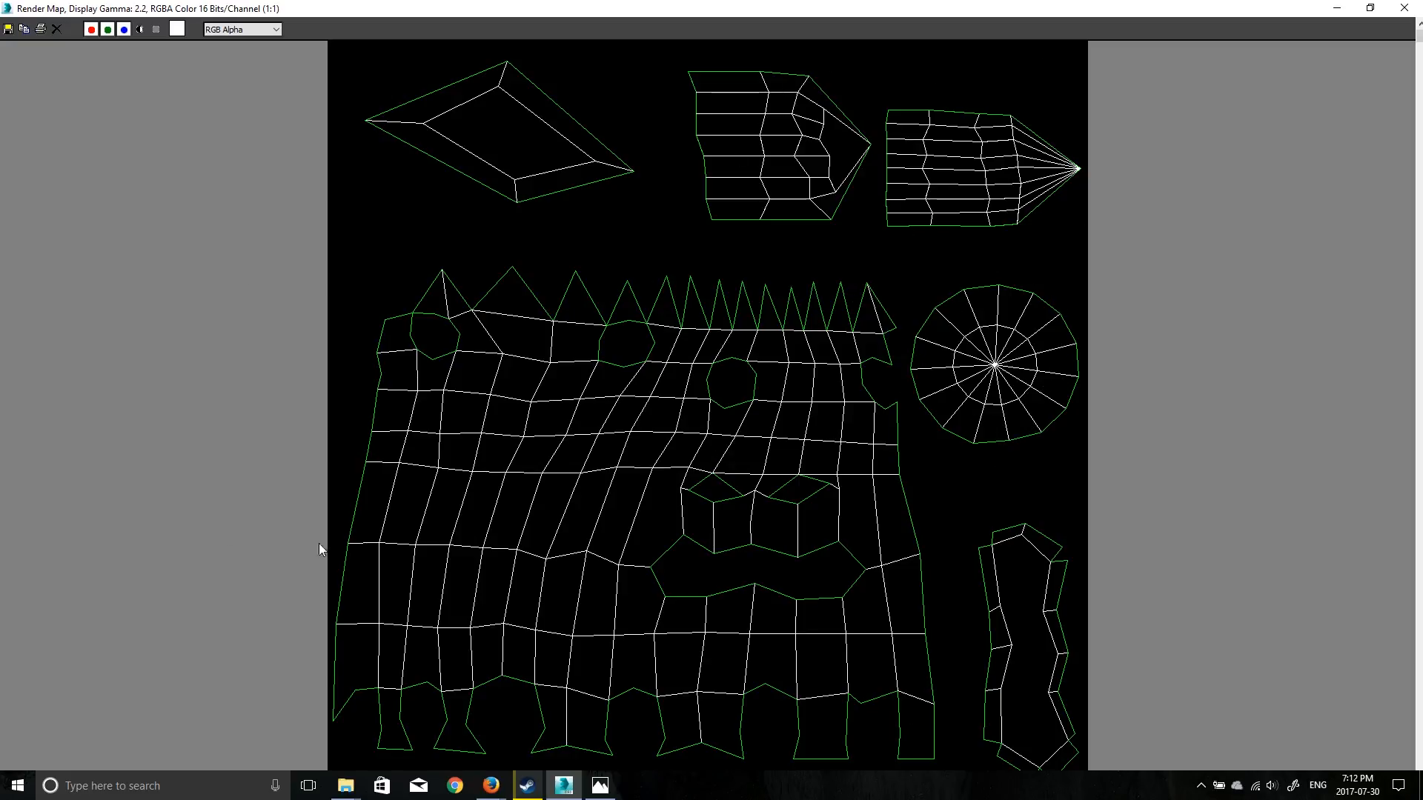
Step: Save the rendered UV template in the HauntedTree folder as a JPEG file named NAMEIT, and close the rendered map
left_click(12, 33)
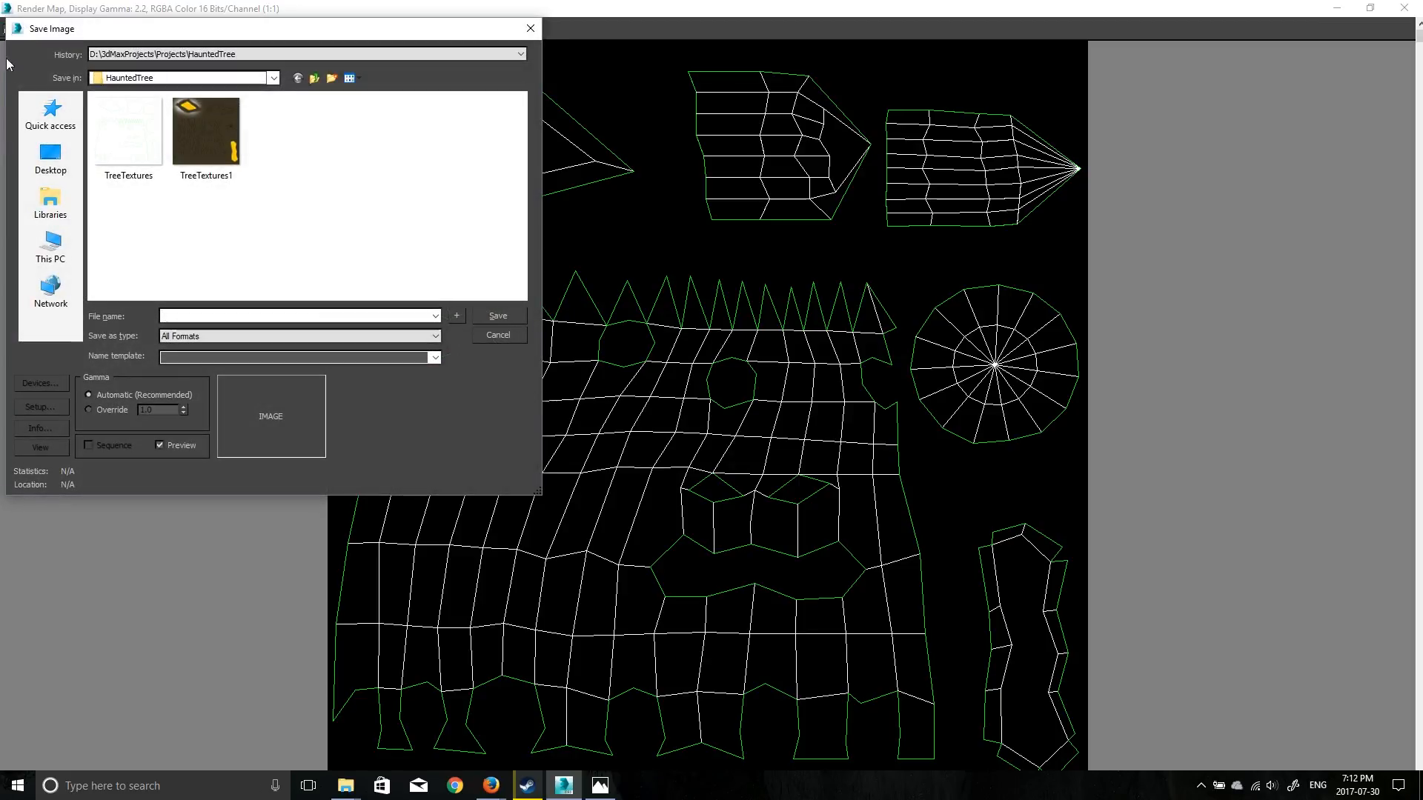
type("na")
key("BackSpace")
key("BackSpace")
type("NAMEIT")
left_click(381, 336)
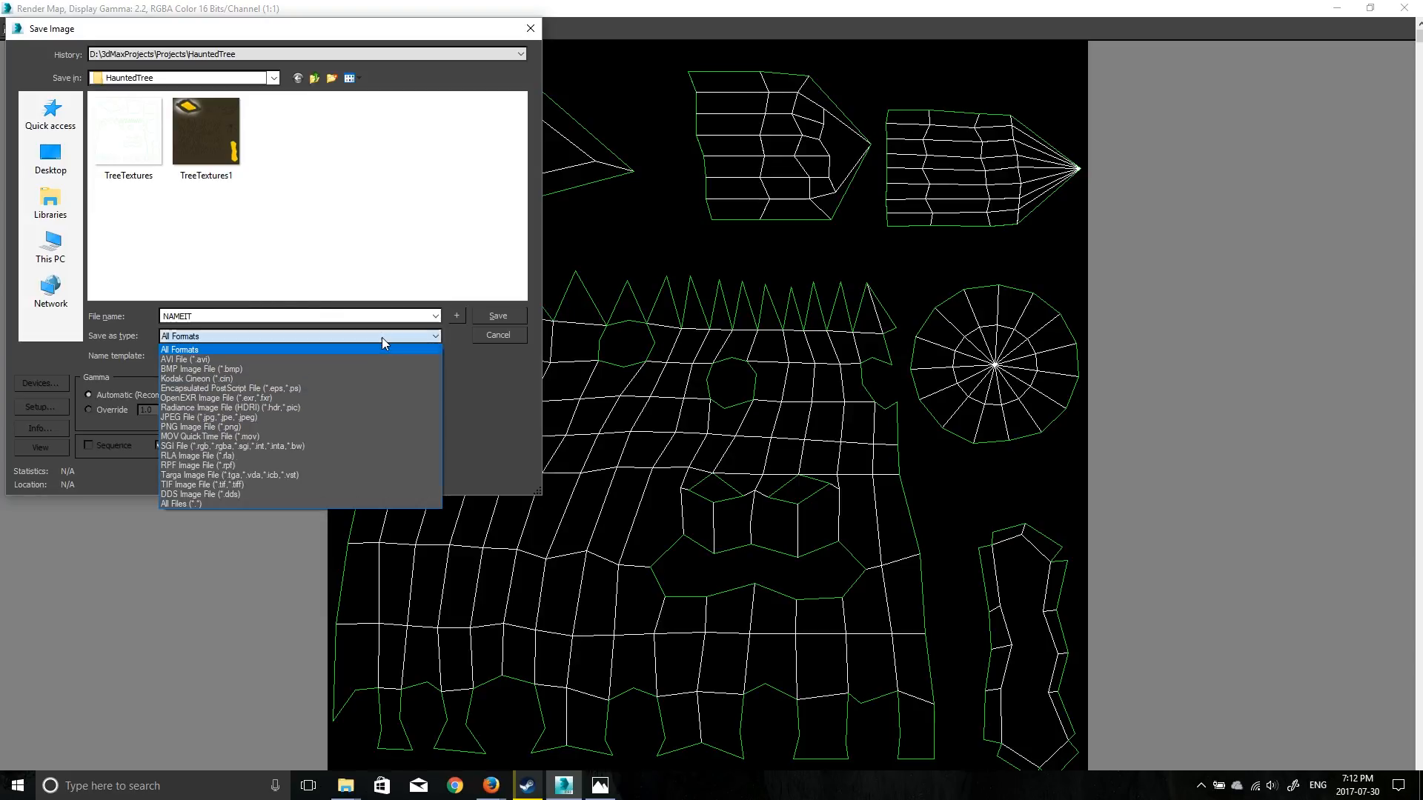
left_click(274, 418)
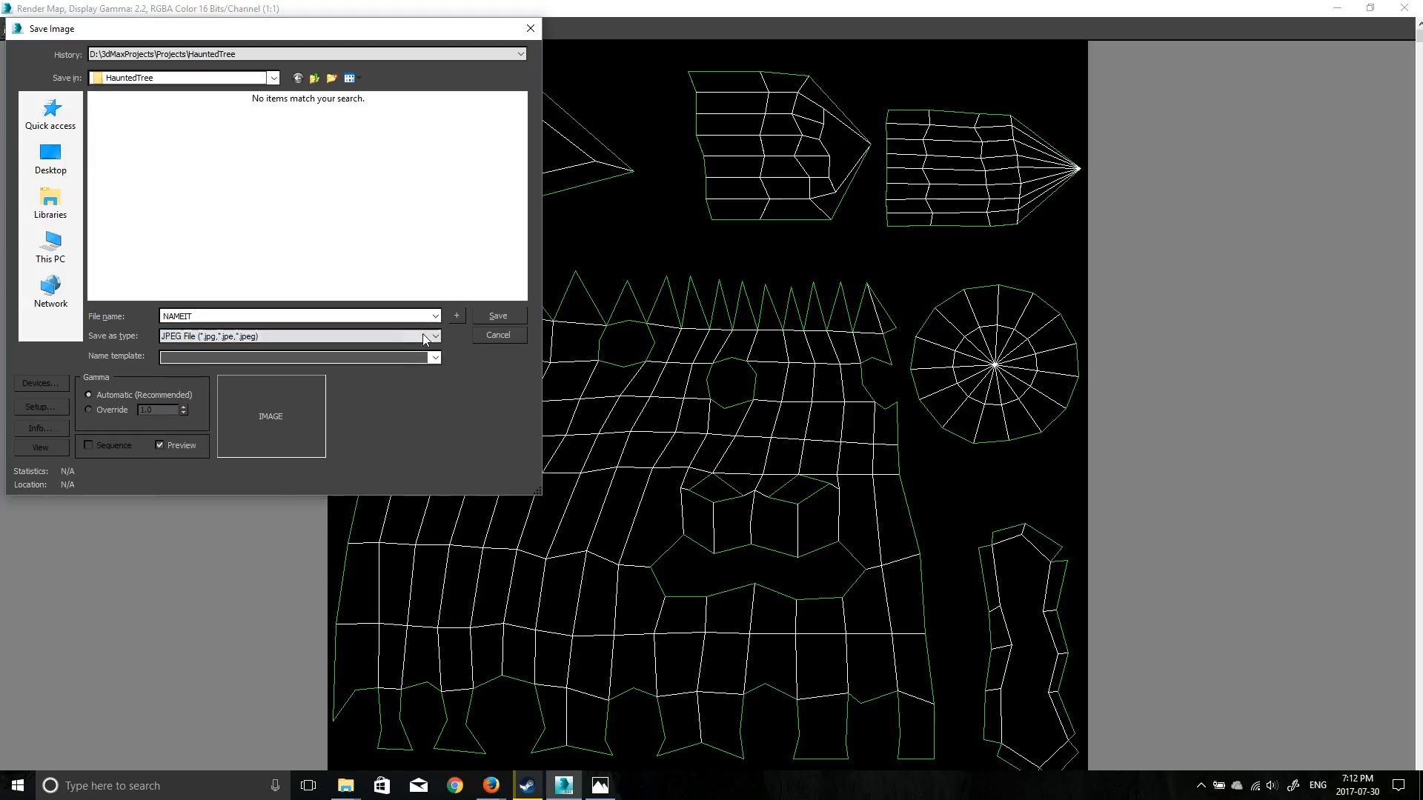
left_click(496, 318)
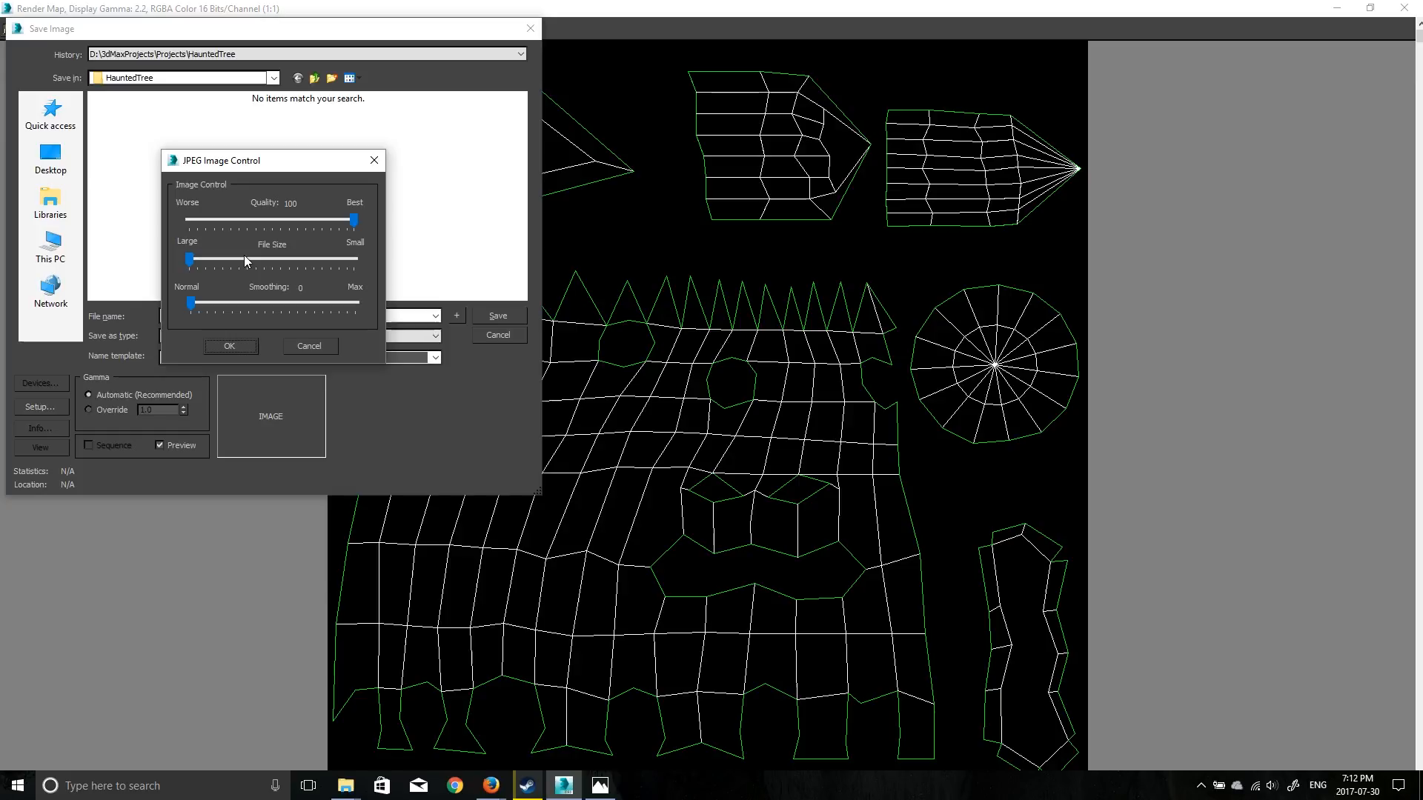
left_click(230, 346)
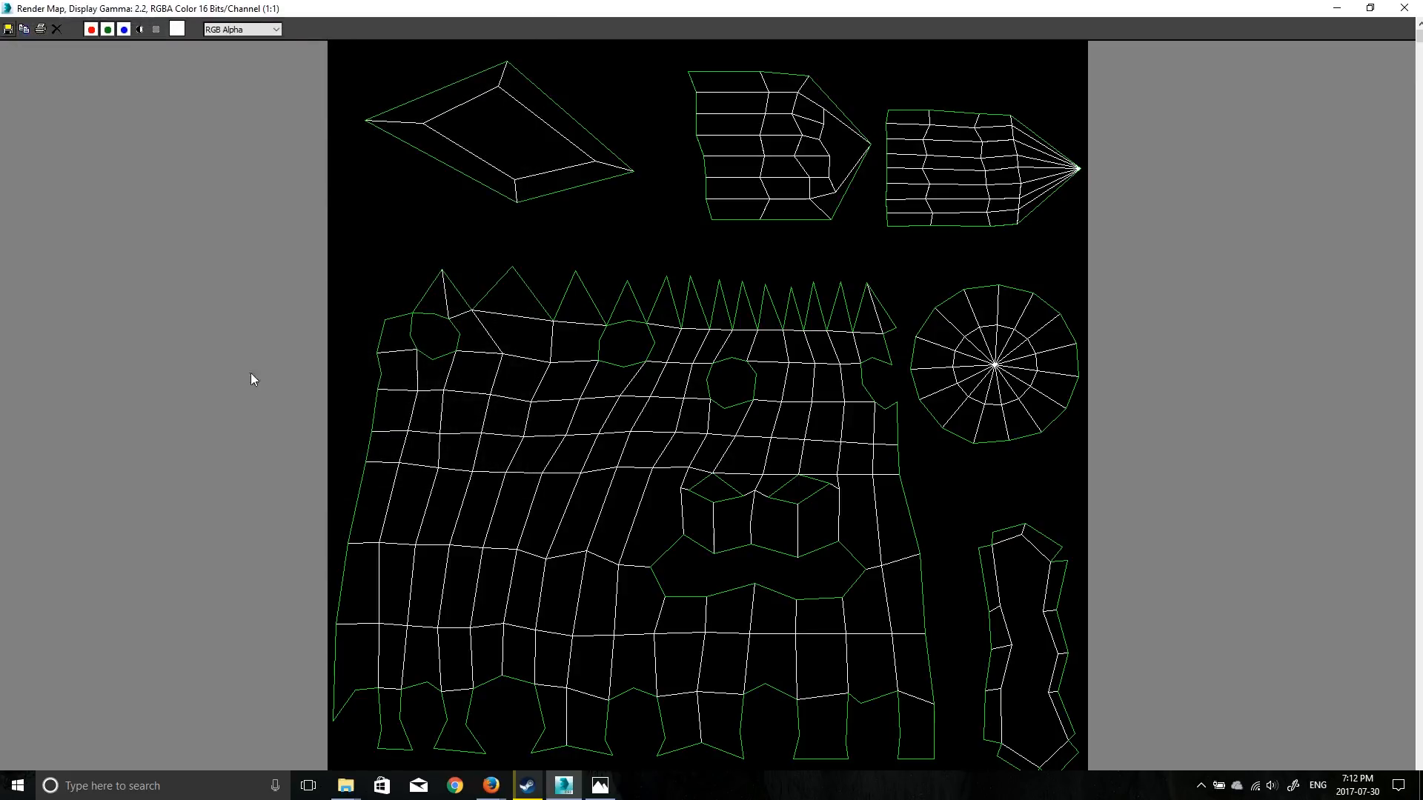
left_click(1405, 8)
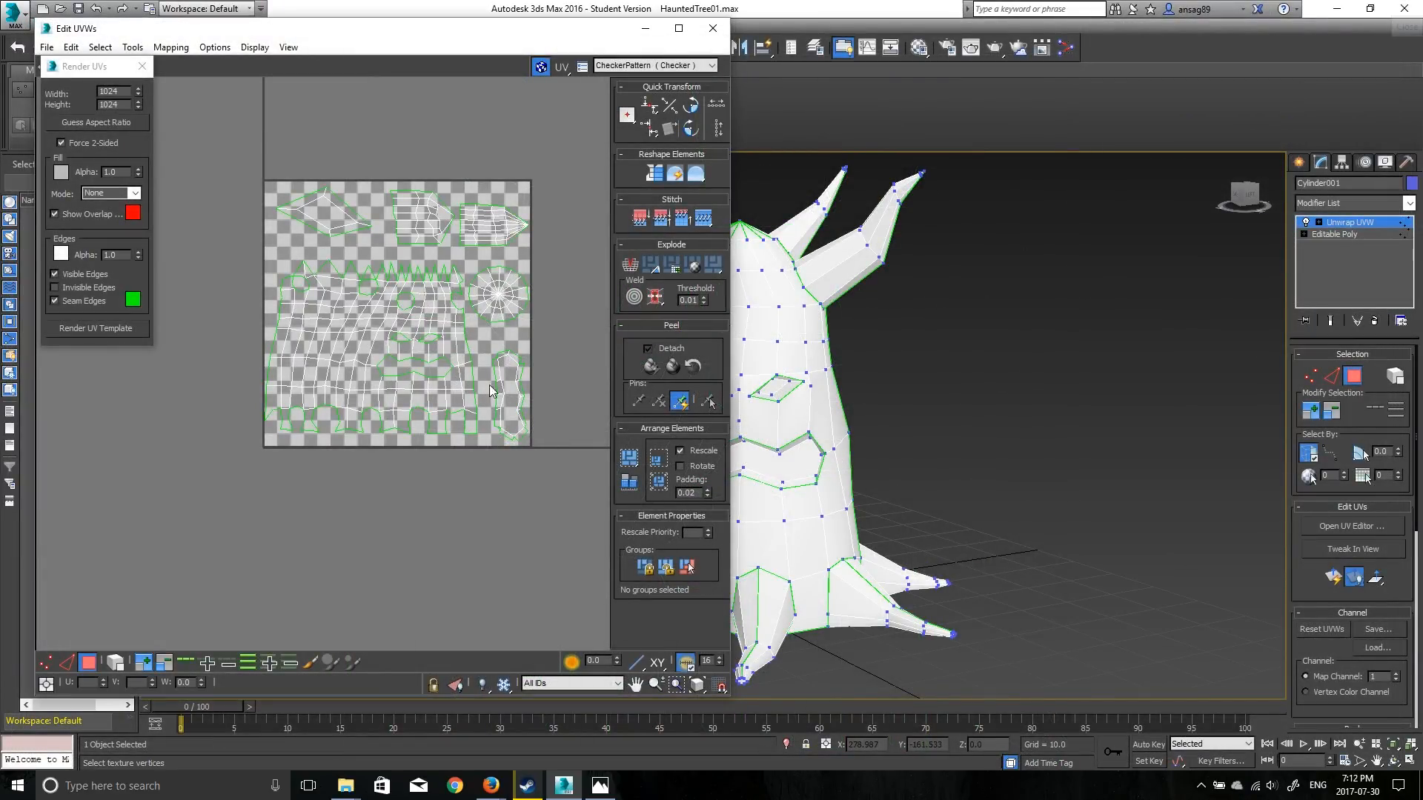
Step: Close the UV editor, open the Material Editor and assign the checker material 01 - Default to the tree
left_click(713, 28)
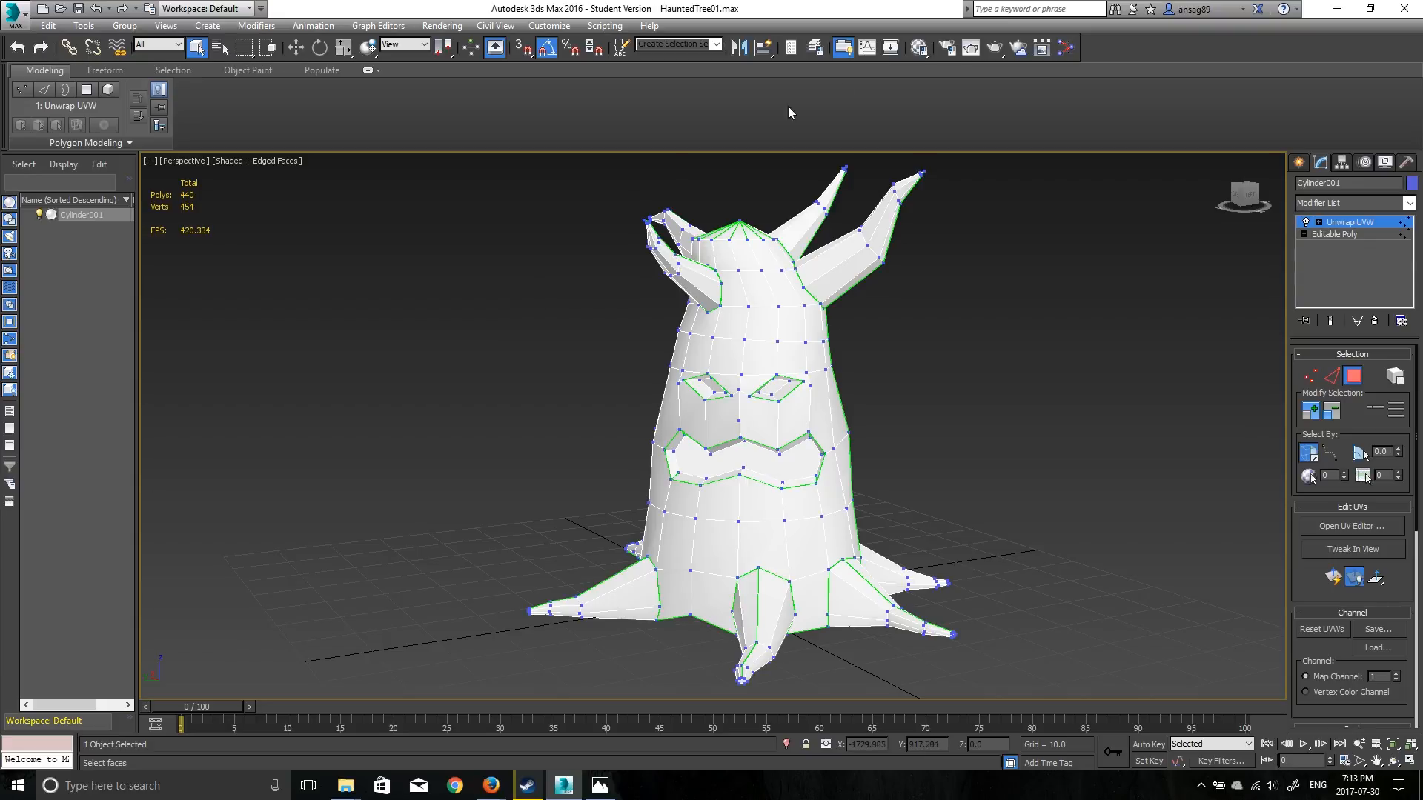
left_click(919, 48)
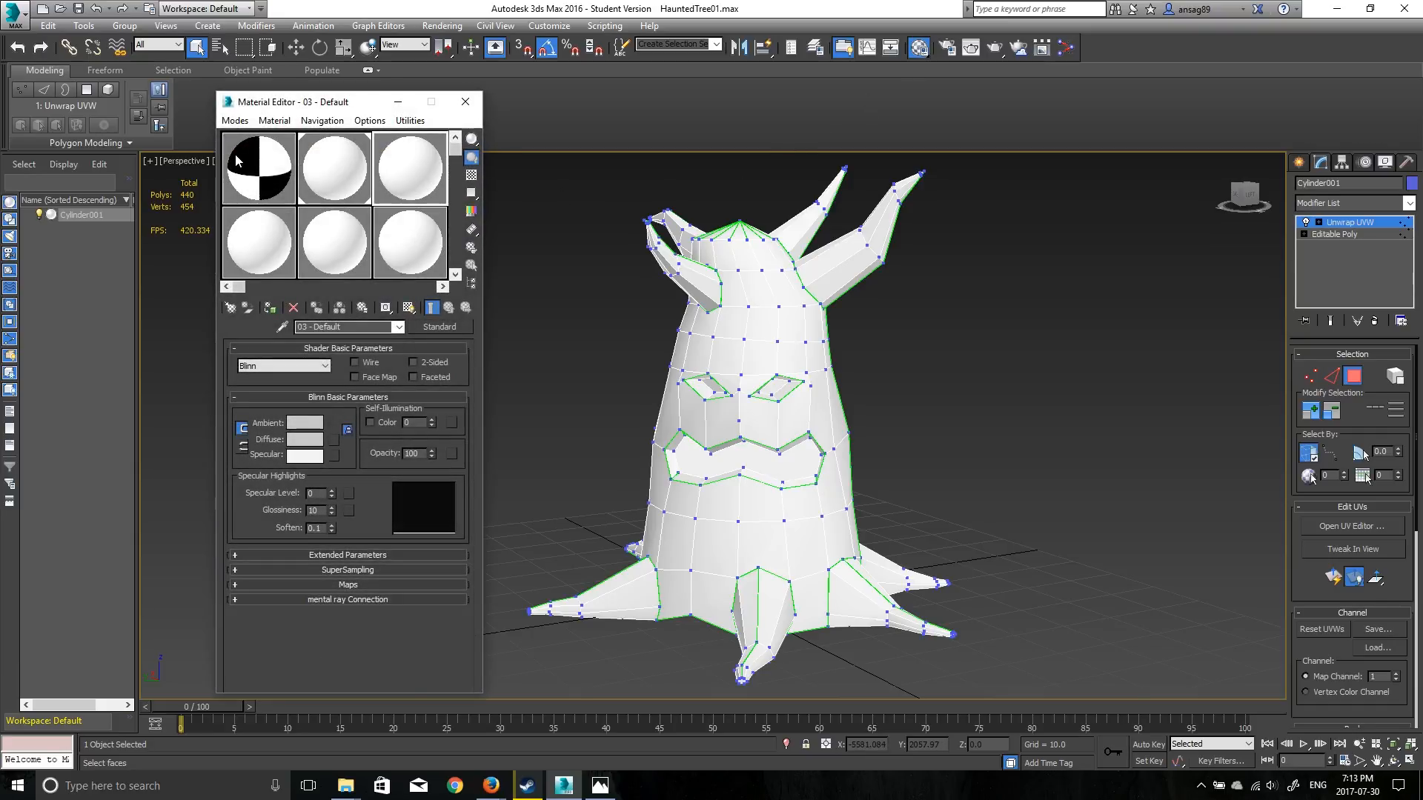
left_click_drag(335, 104, 423, 74)
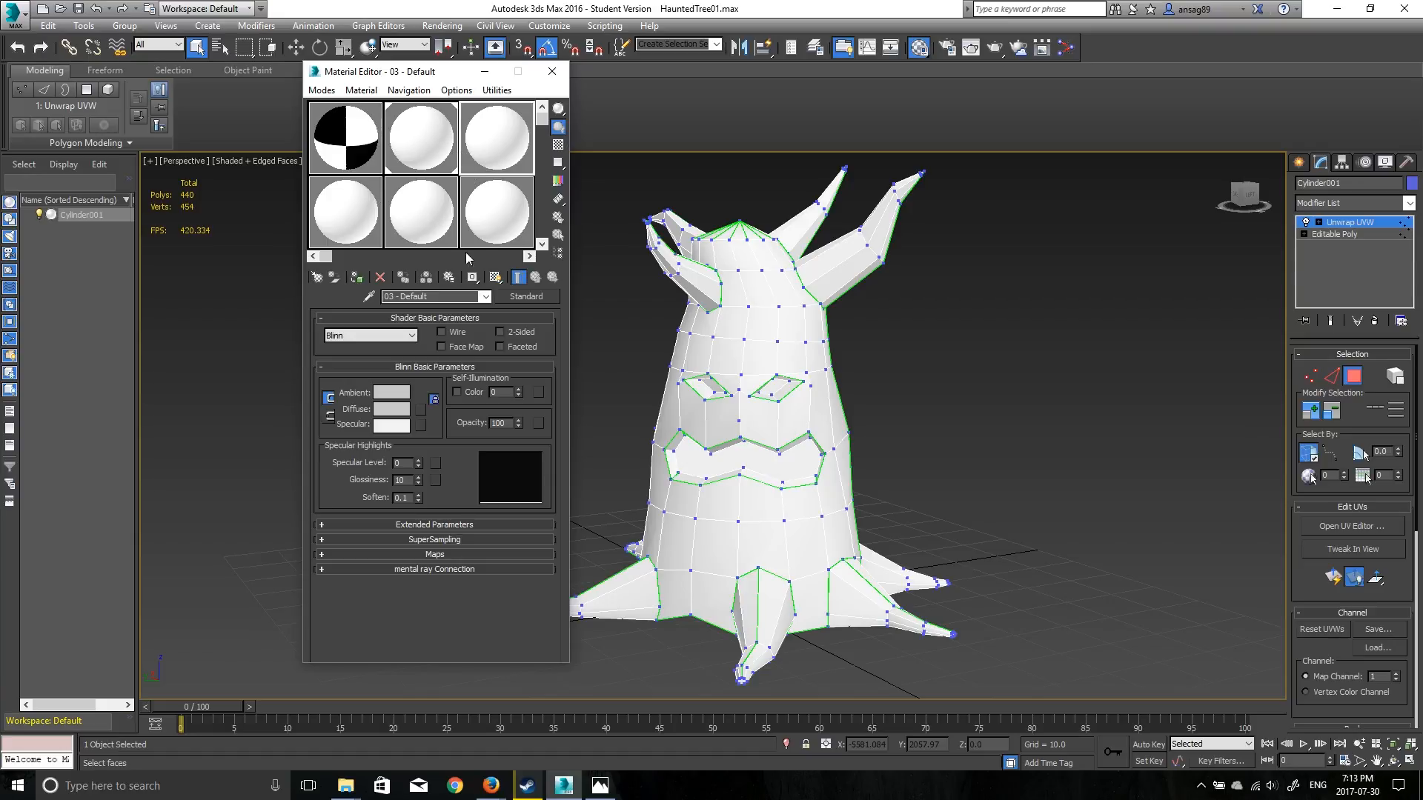
left_click(354, 153)
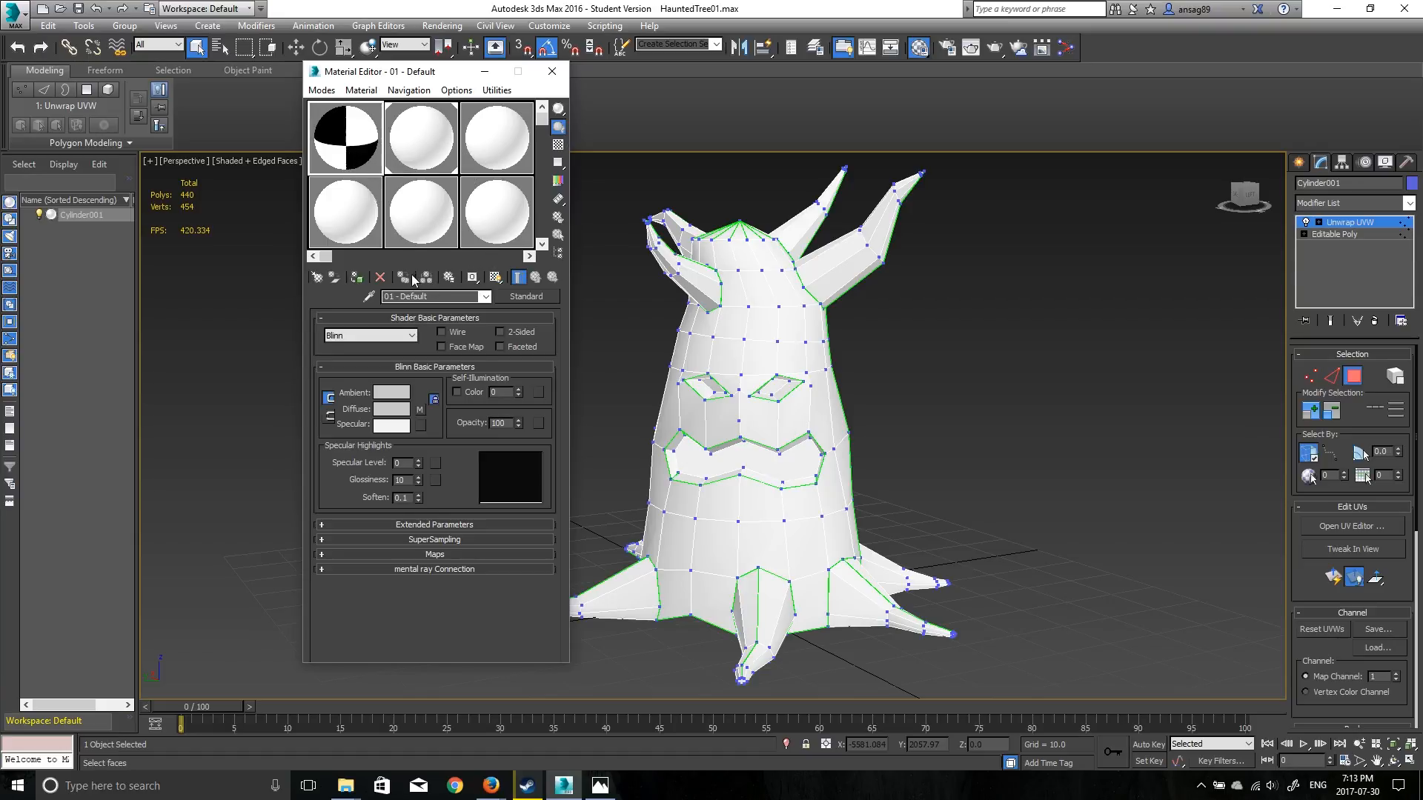
left_click(356, 277)
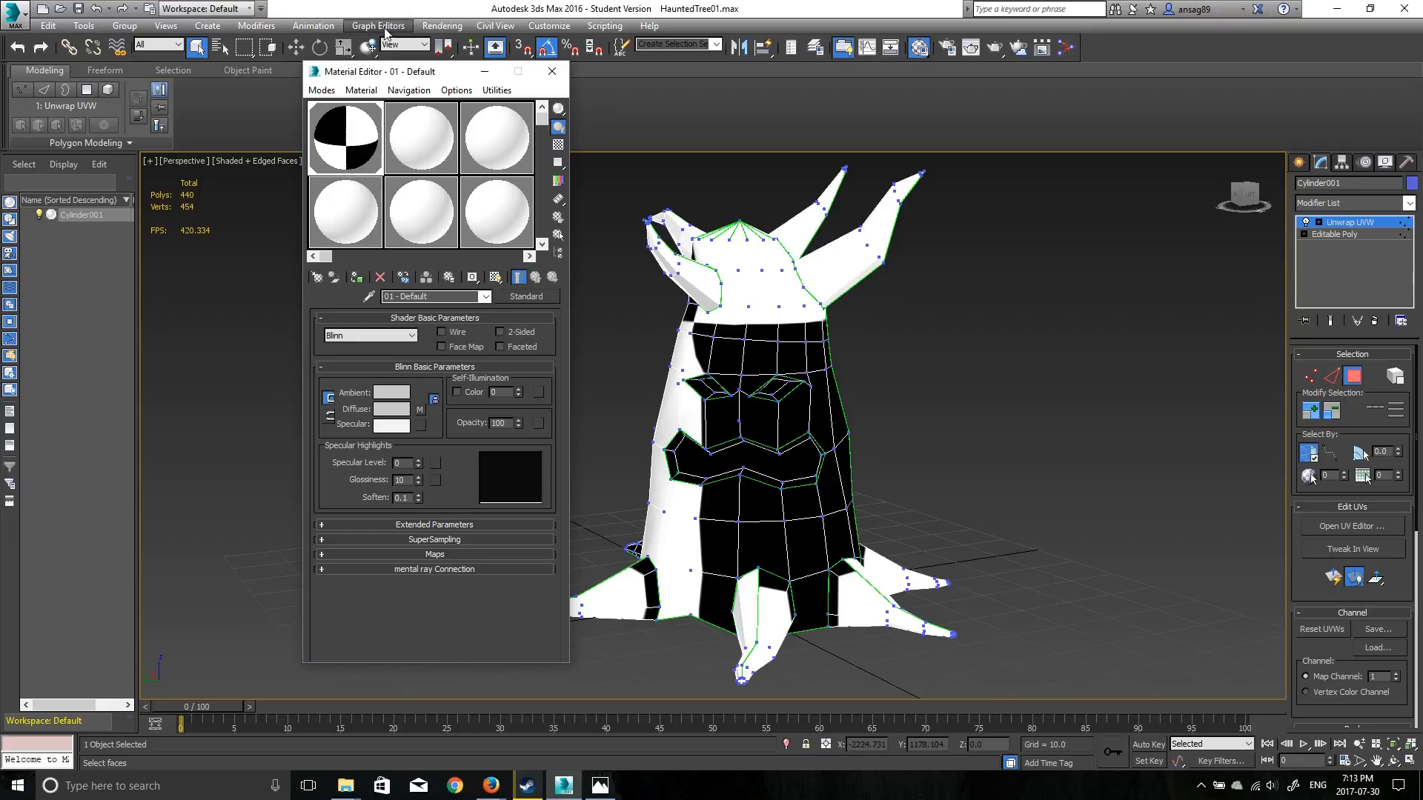
Step: Switch the material editor to Slate mode and back to Compact mode
left_click(322, 90)
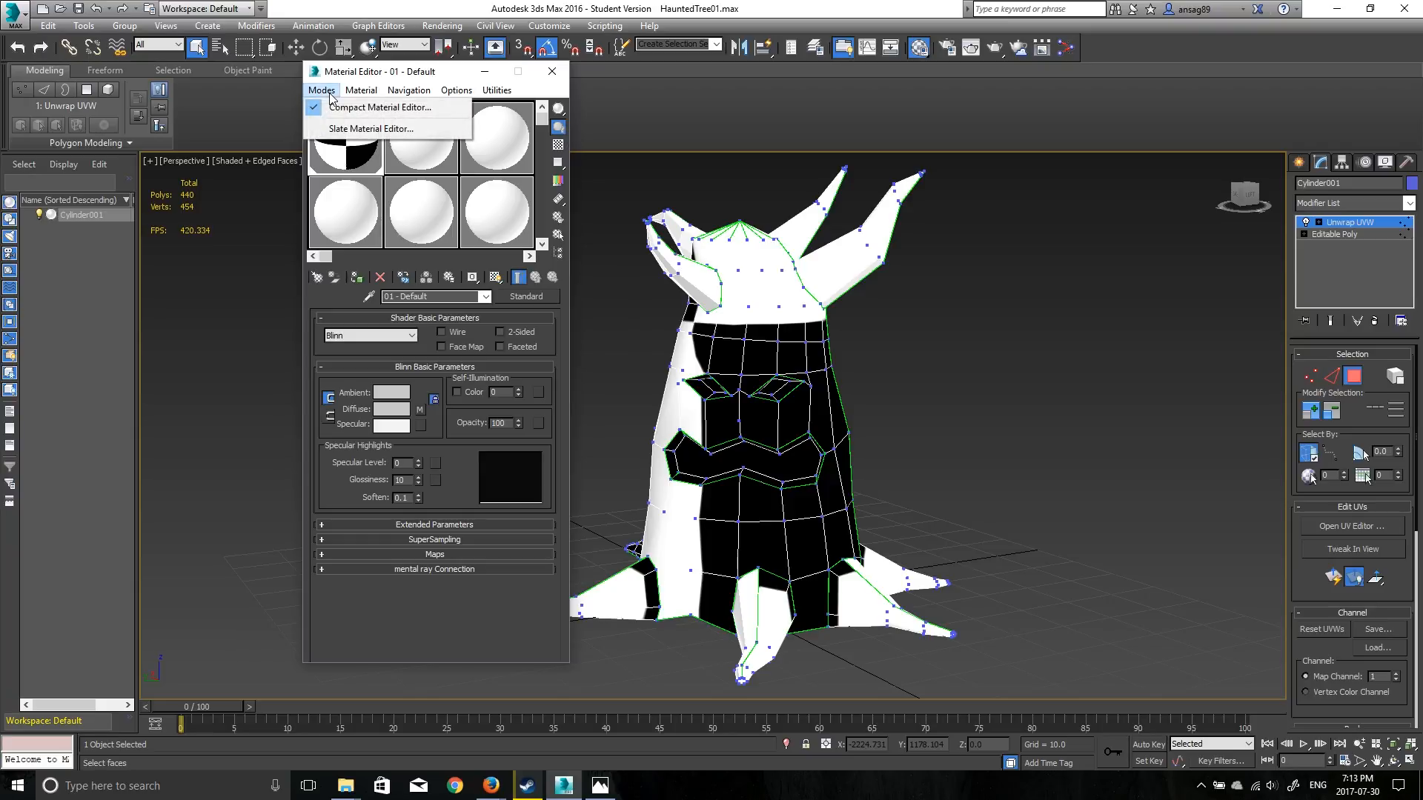
left_click(370, 129)
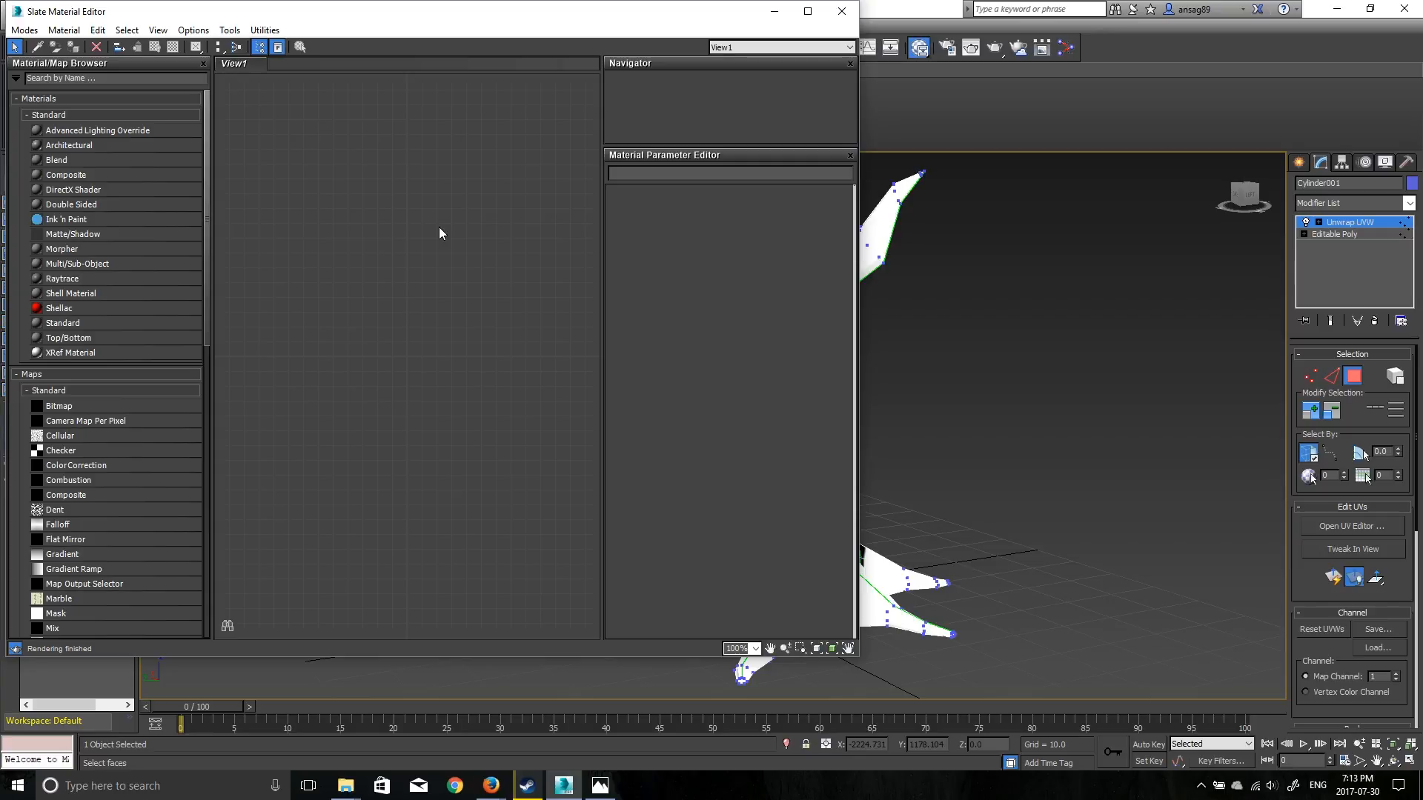
left_click(25, 30)
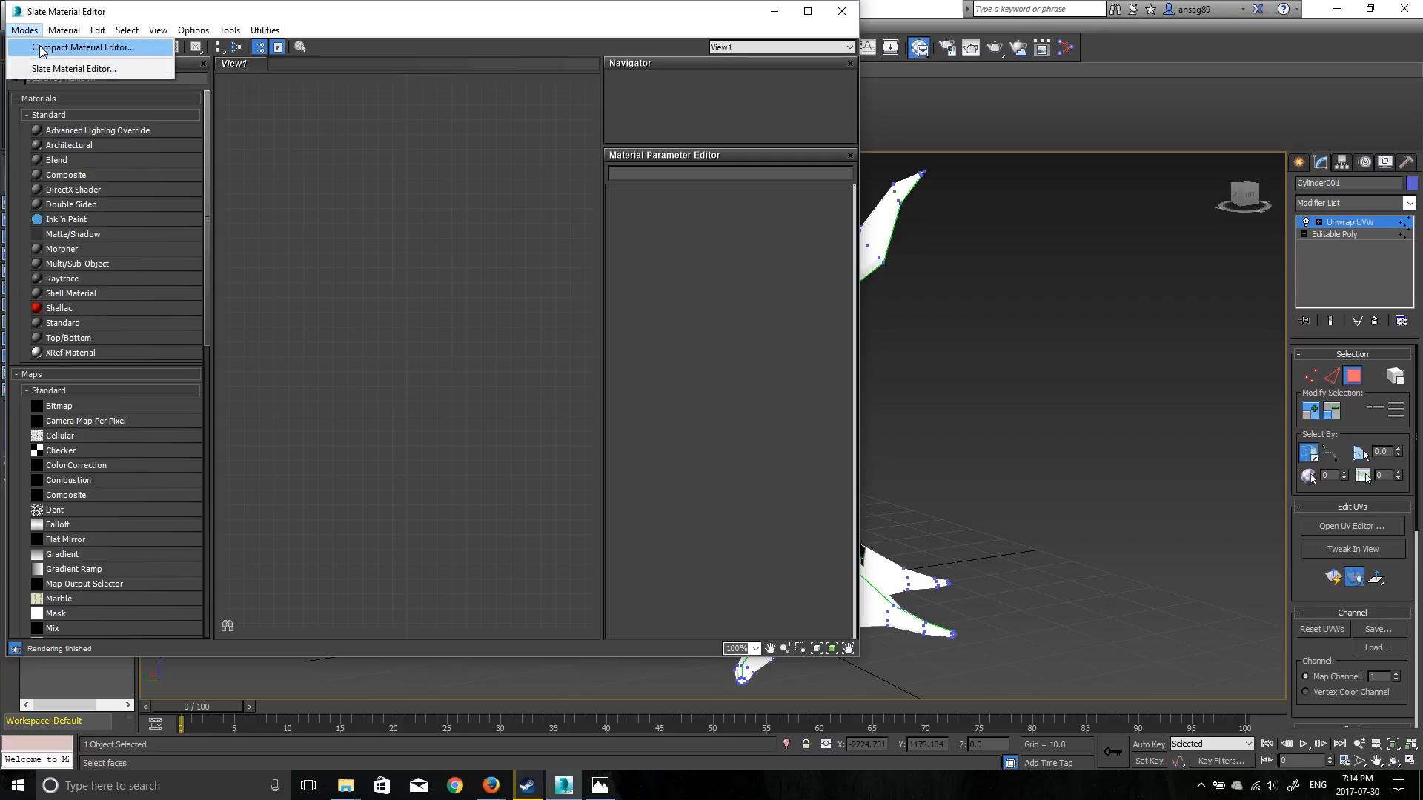
left_click(41, 49)
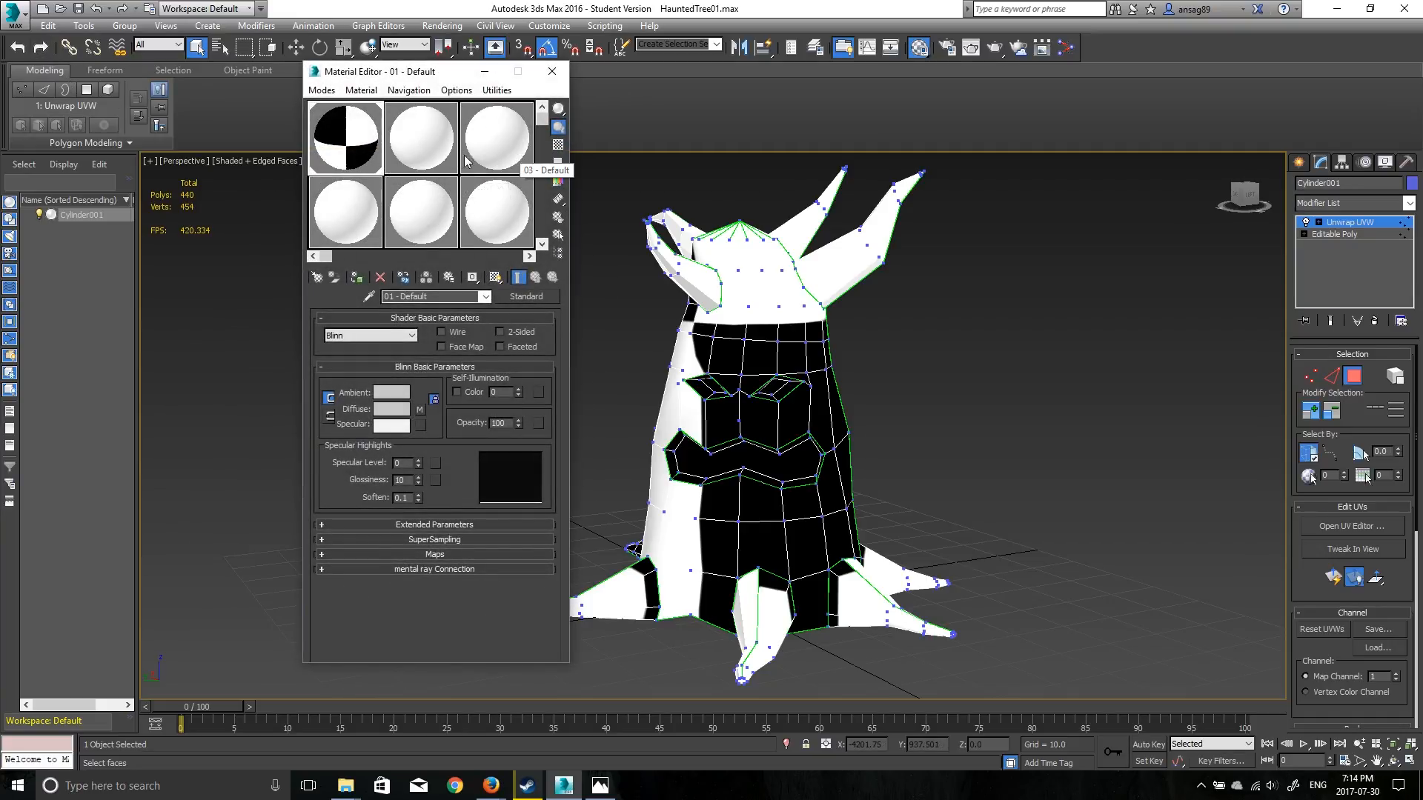
Step: Load the TreeTextures1 image from the HauntedTree folder as the diffuse bitmap of material 03 - Default
left_click(487, 159)
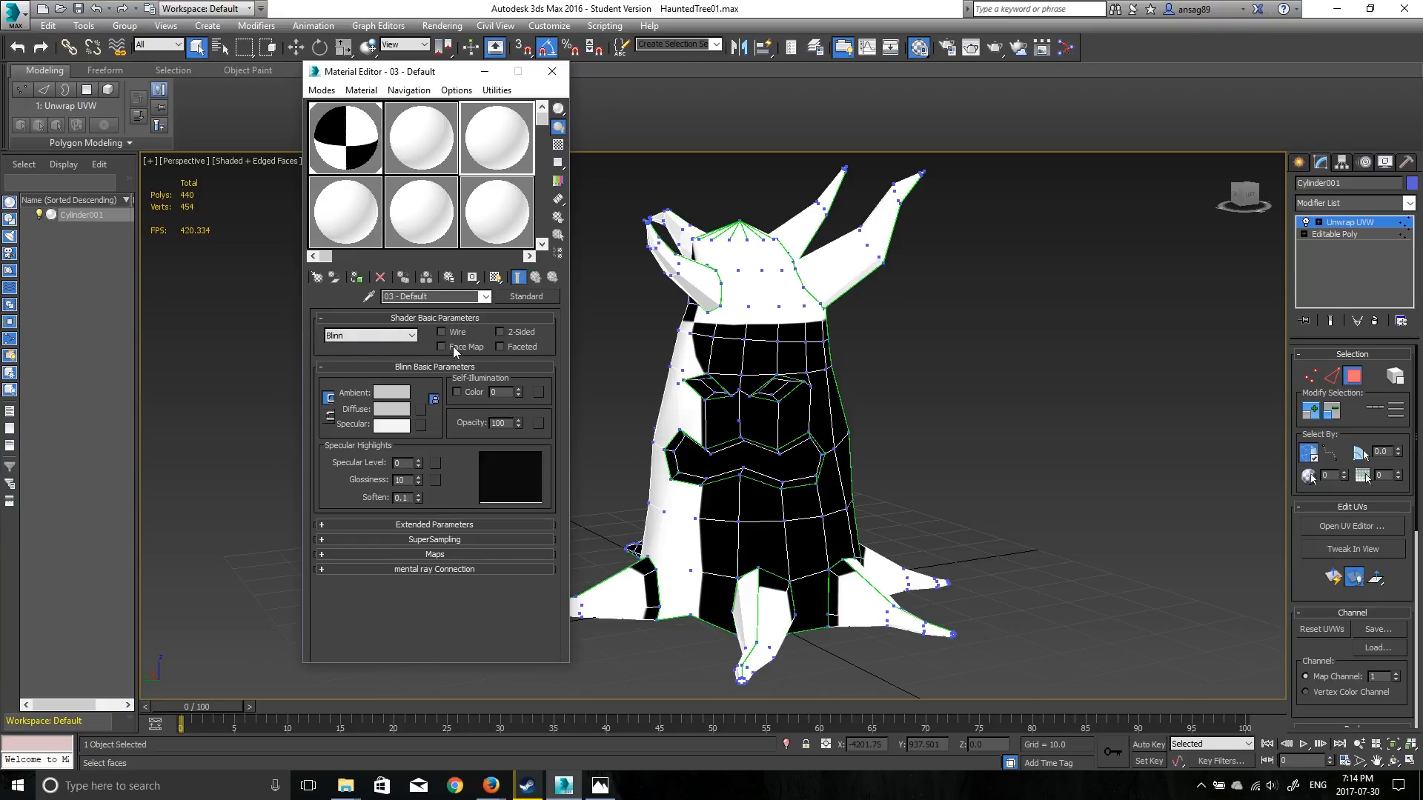
left_click(420, 410)
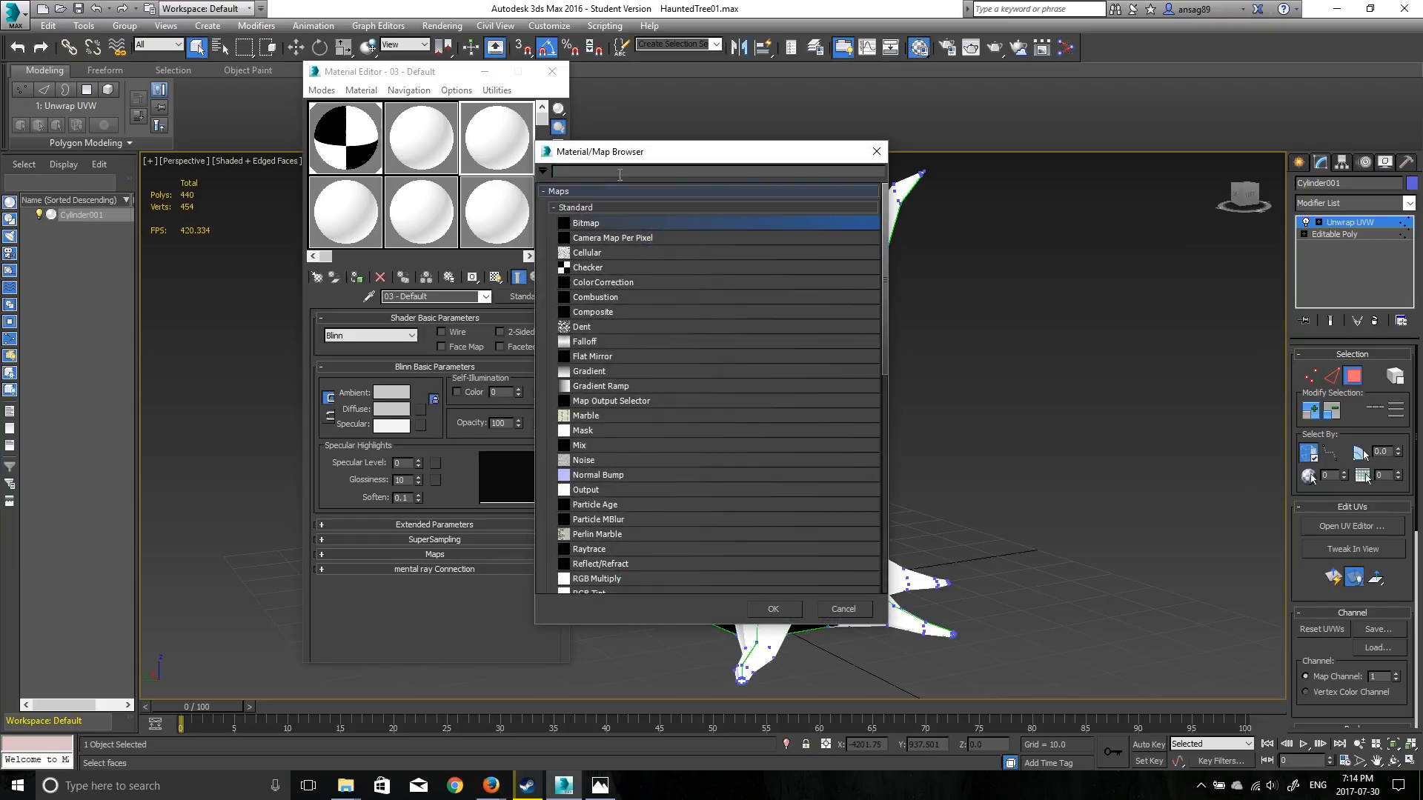
left_click_drag(645, 153, 745, 130)
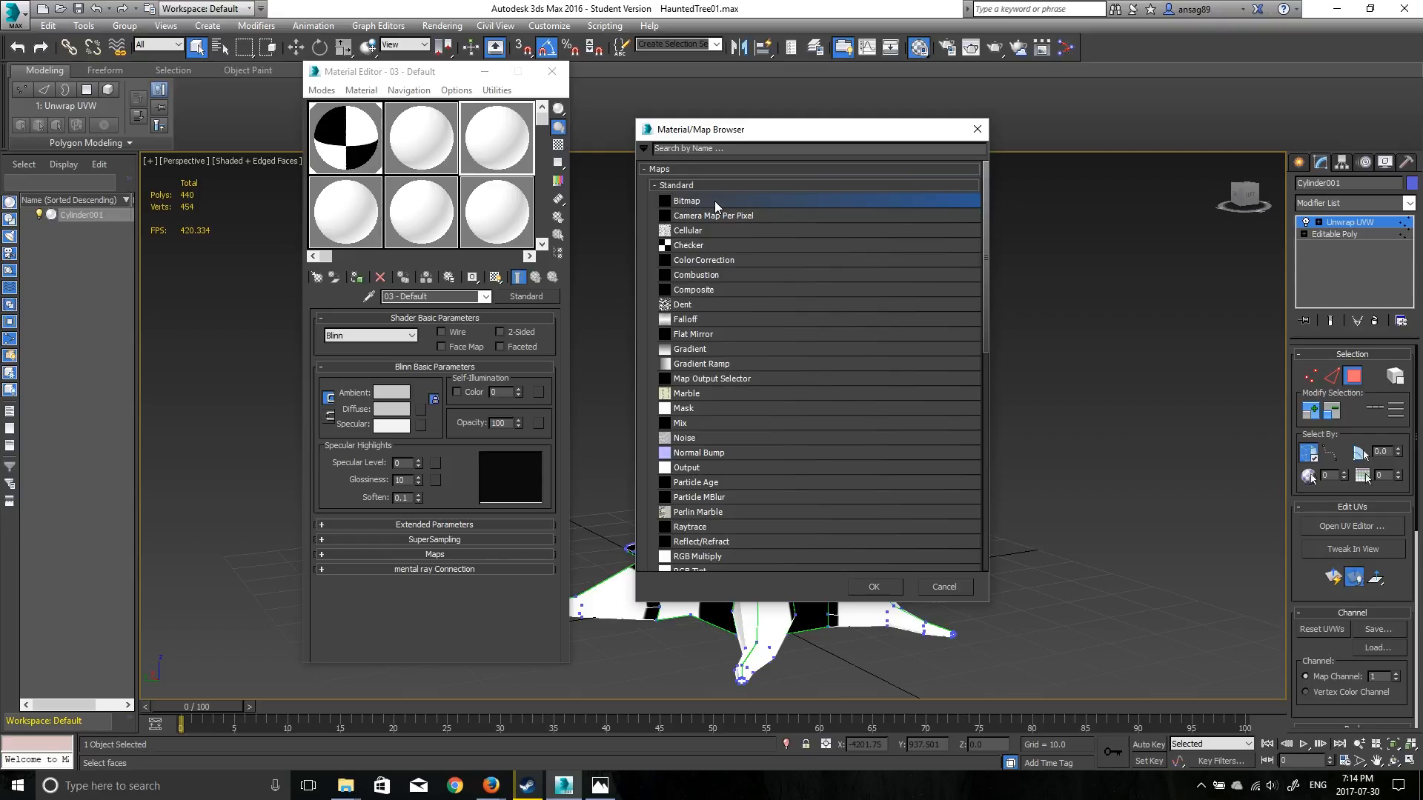
left_click(893, 588)
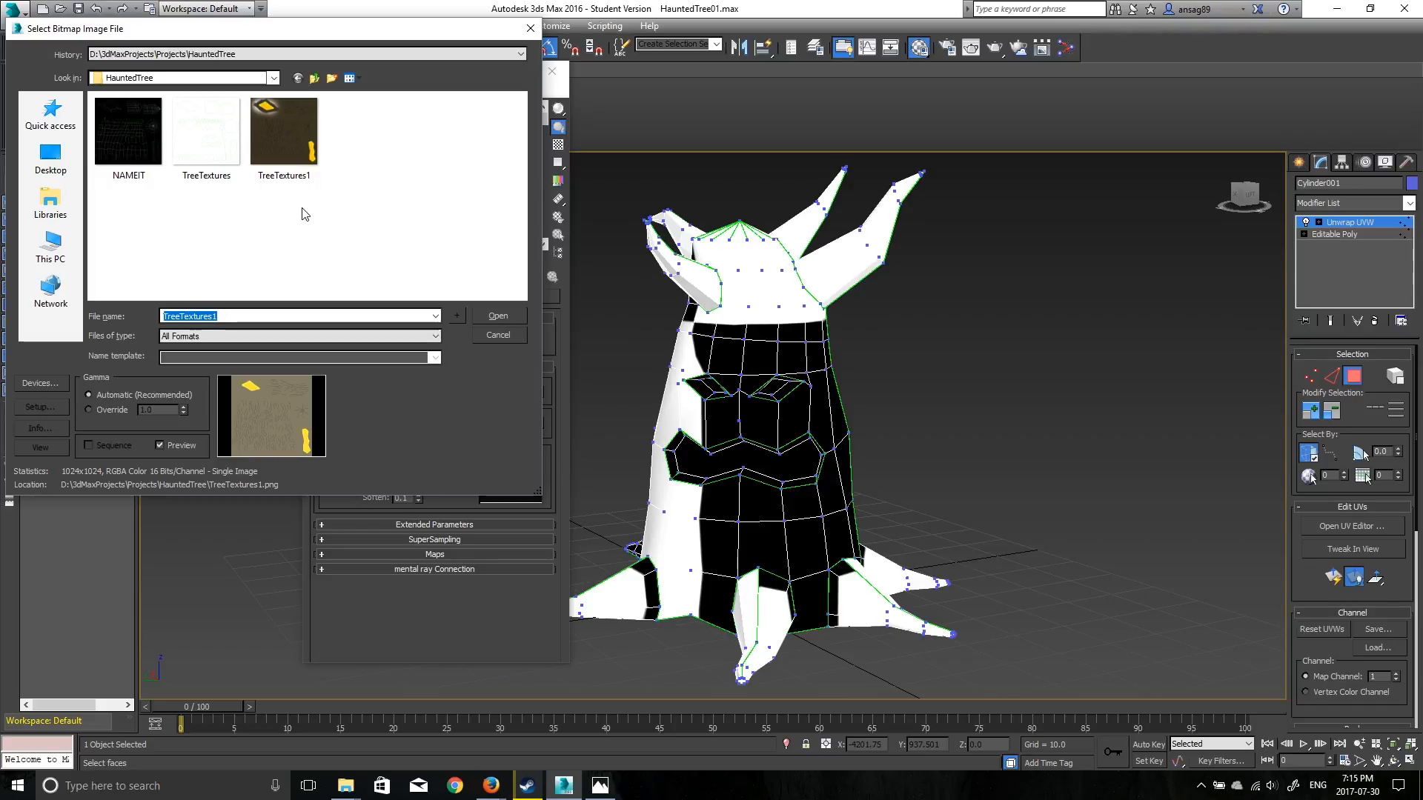
left_click(300, 156)
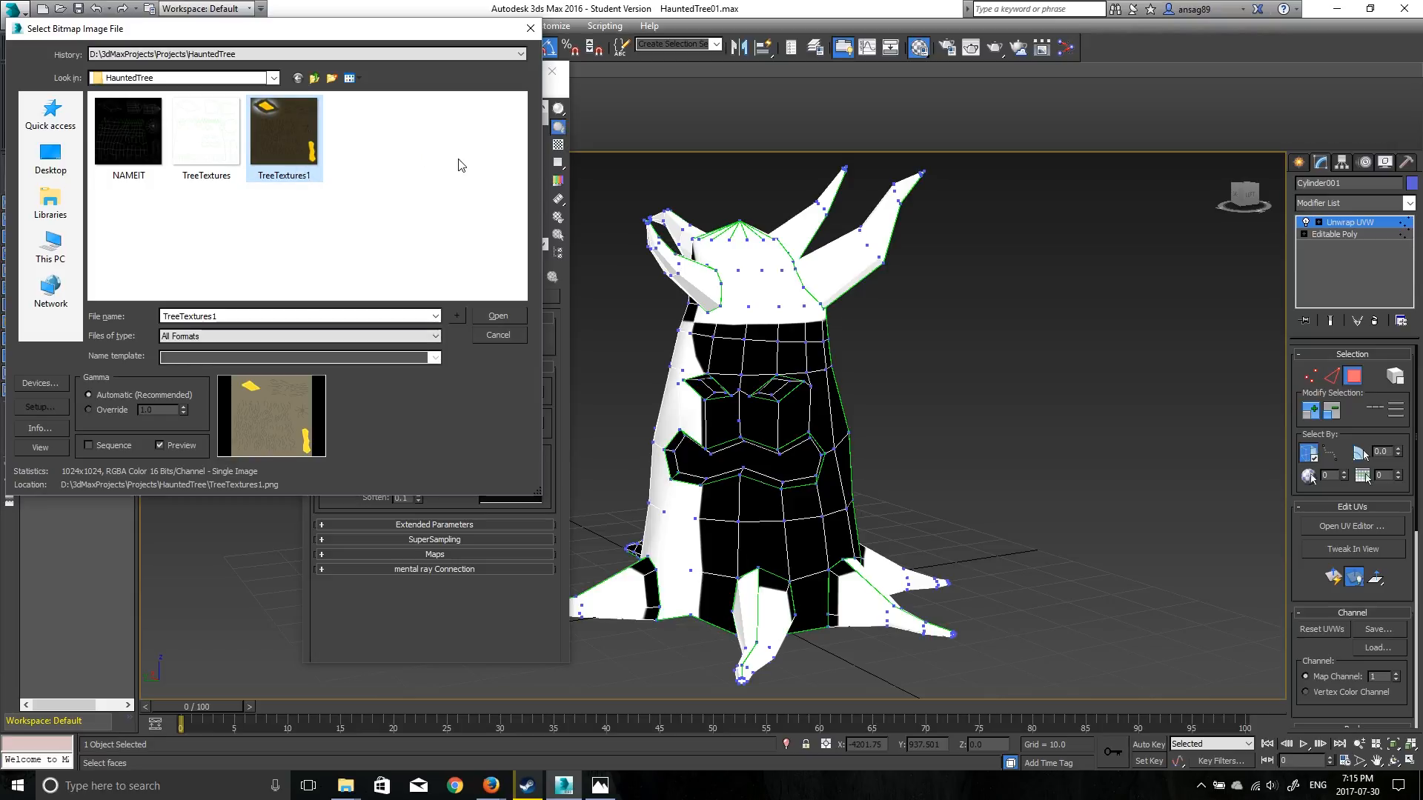
left_click(495, 317)
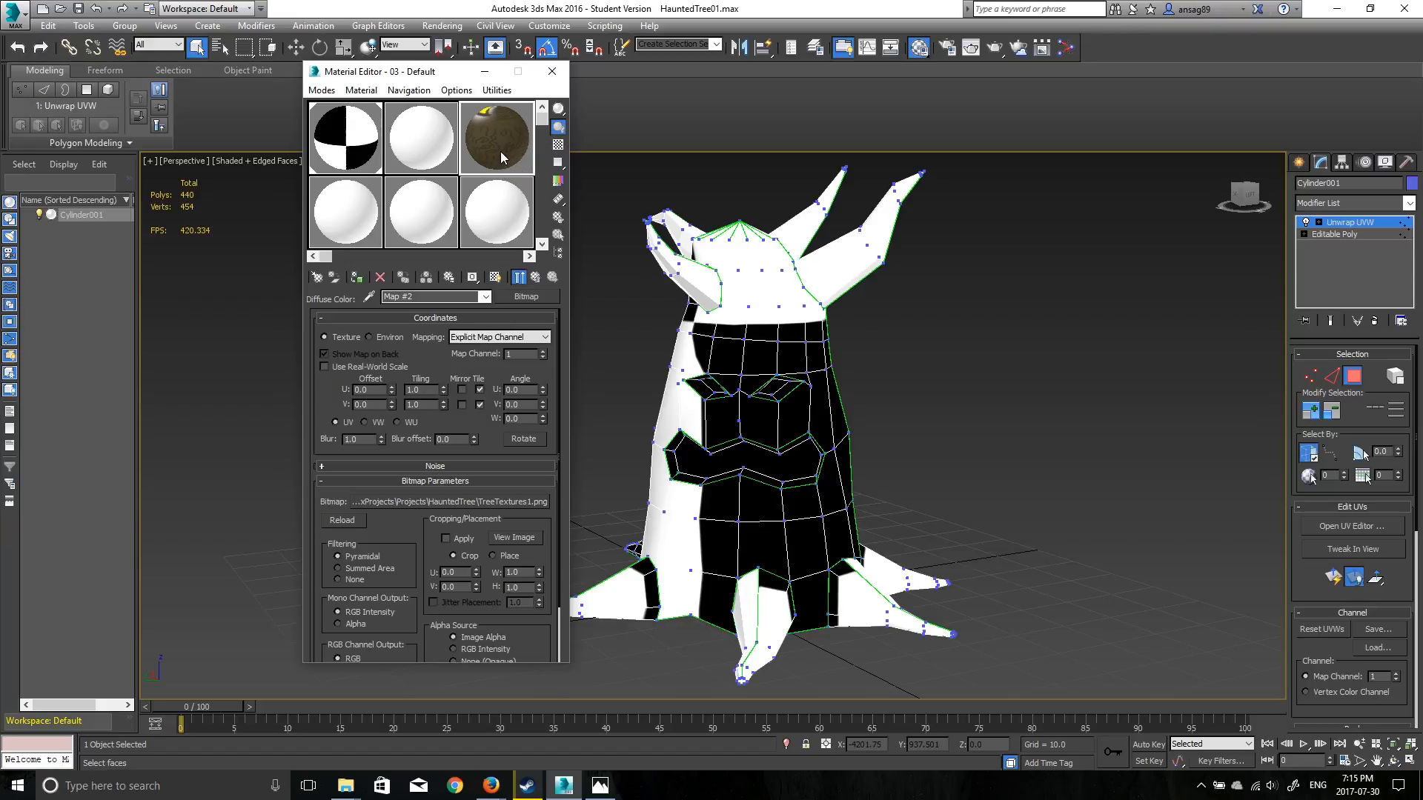
Step: Assign the bark-textured material 03 - Default to the tree, show its map in the viewport, and close the Material Editor
mouse_move(506, 146)
middle_mouse_down()
mouse_move(486, 137)
mouse_move(489, 156)
mouse_move(537, 150)
mouse_move(512, 148)
mouse_move(502, 129)
mouse_move(488, 137)
mouse_move(525, 137)
middle_mouse_up()
left_click(357, 284)
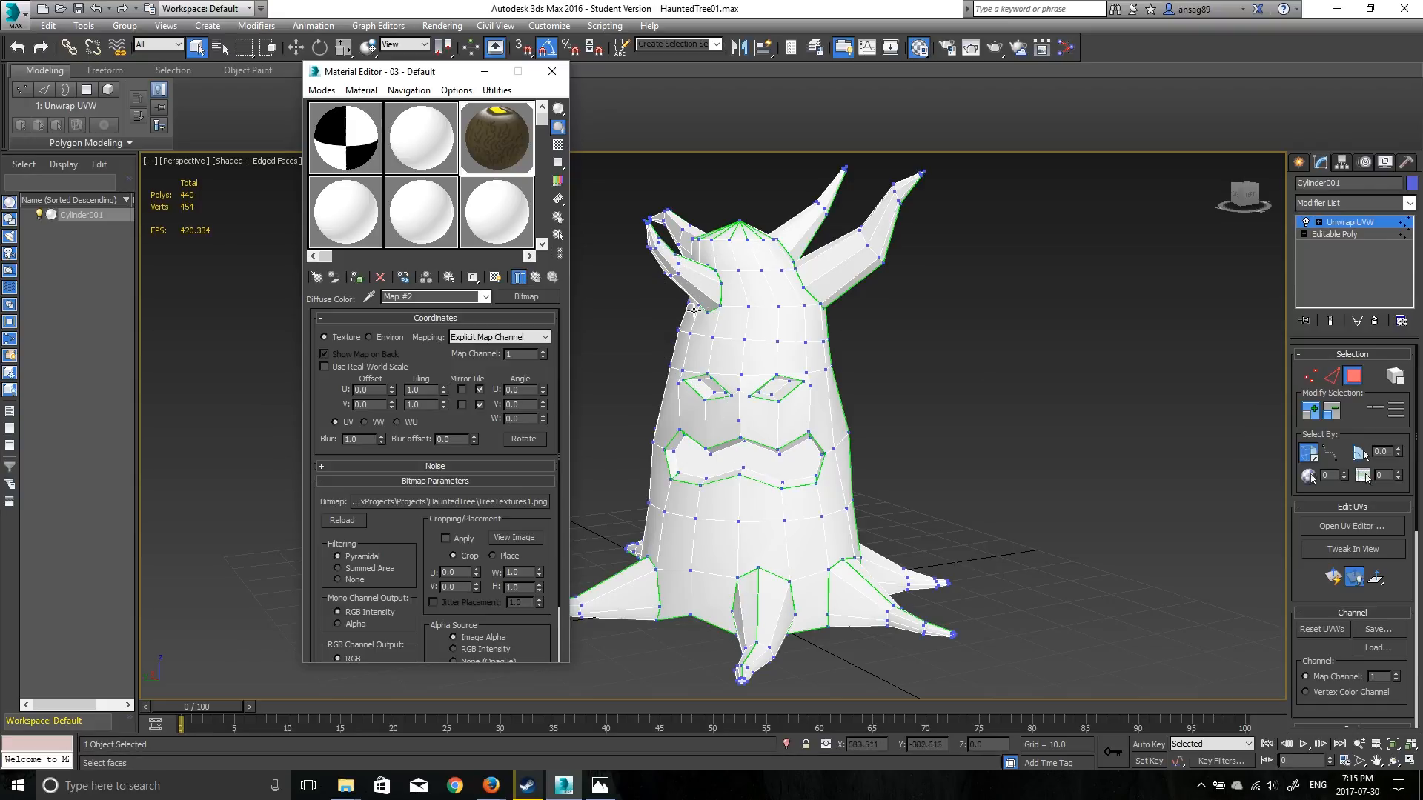
left_click(495, 279)
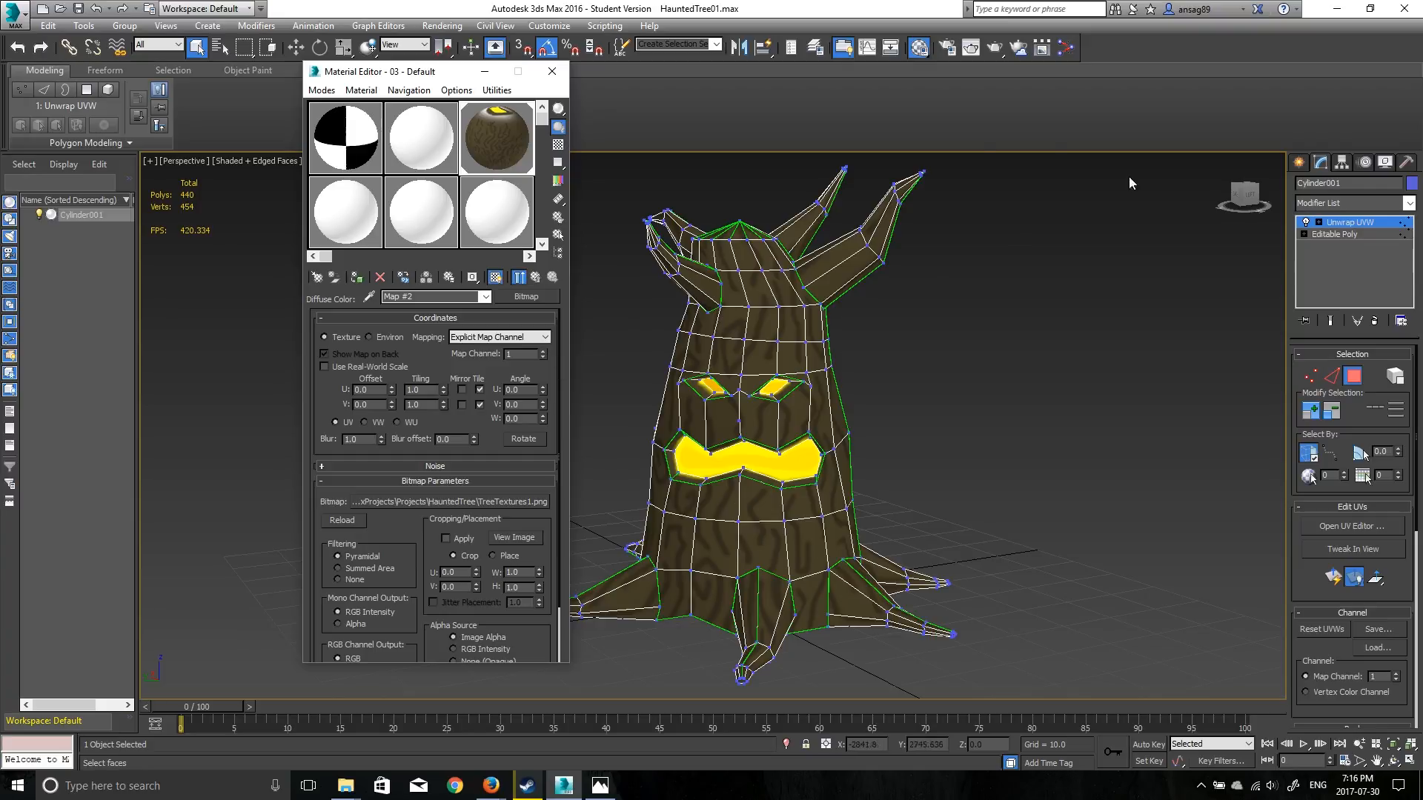
left_click(552, 73)
Step: Examine the texture around the tree's mouth and roots, and review the matching UV layout in the UV editor
scroll(735, 397, "up", 5)
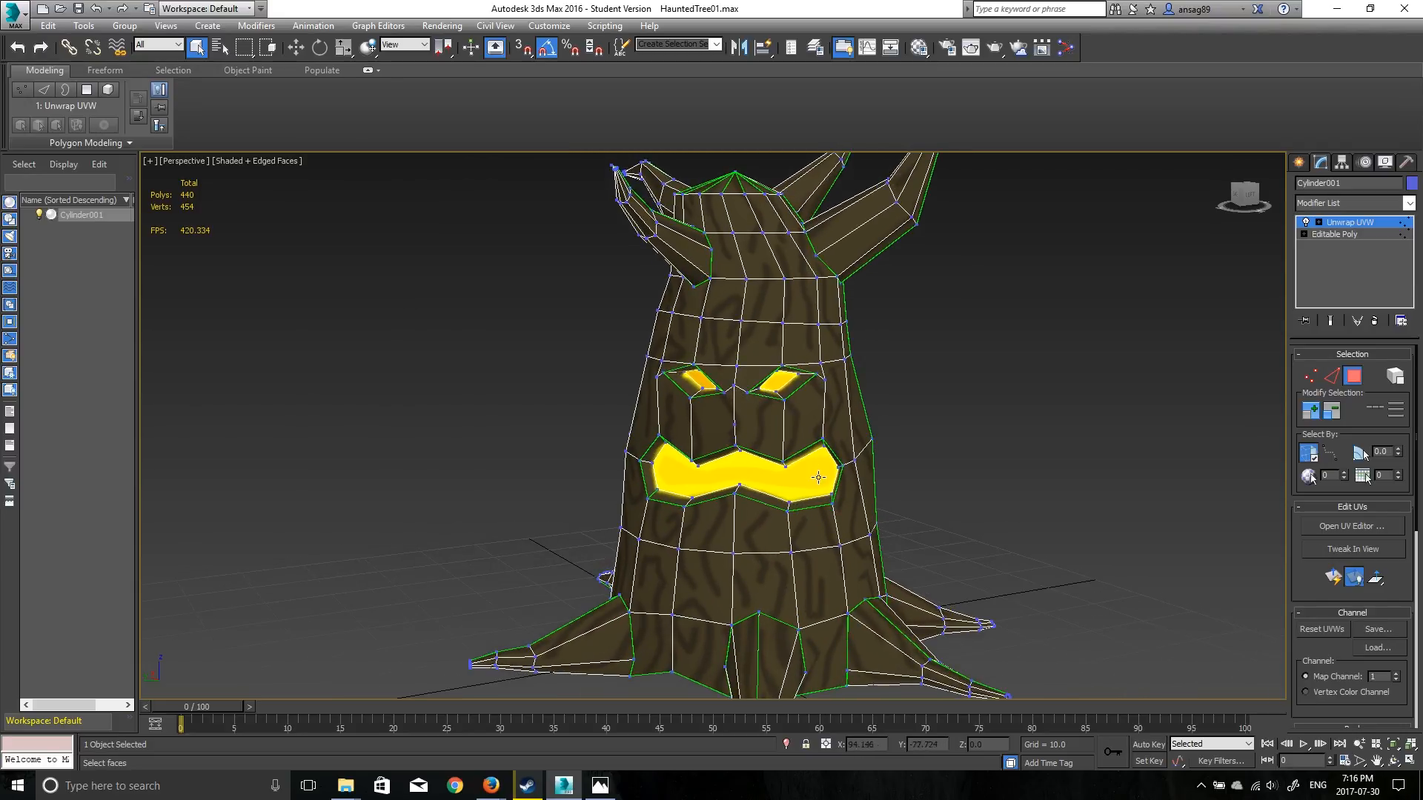
middle_click_drag(804, 540, 709, 359)
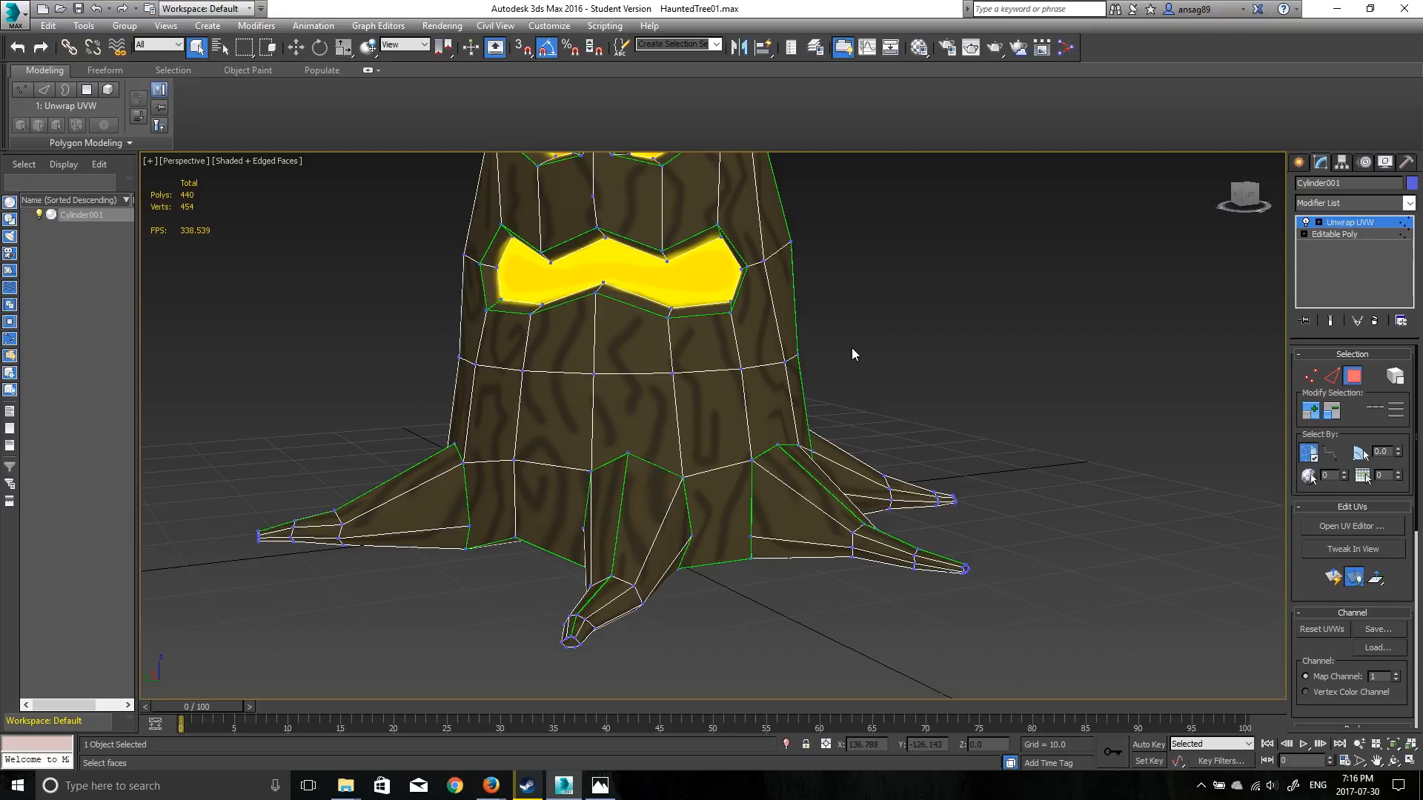
middle_click_drag(696, 261, 724, 460)
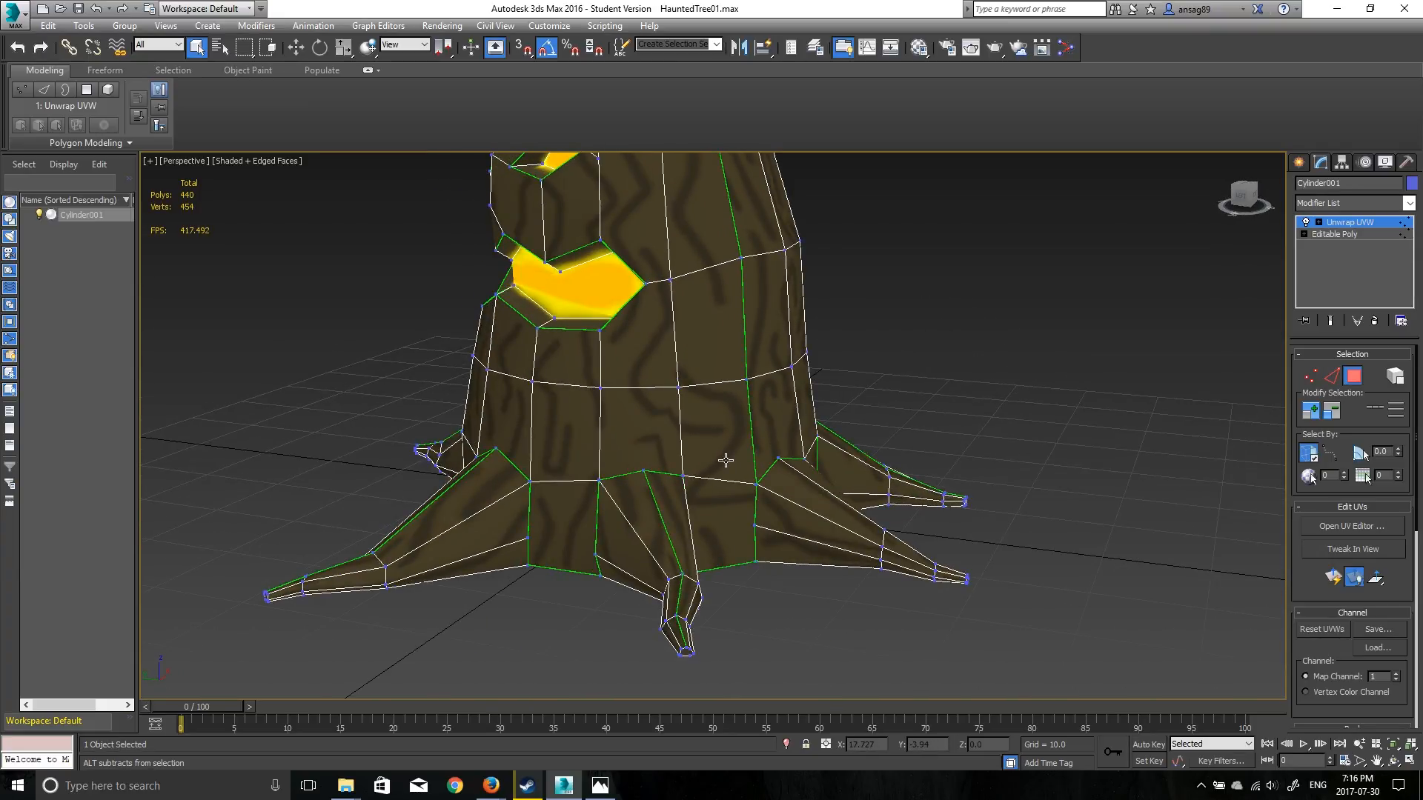
left_click(1349, 523)
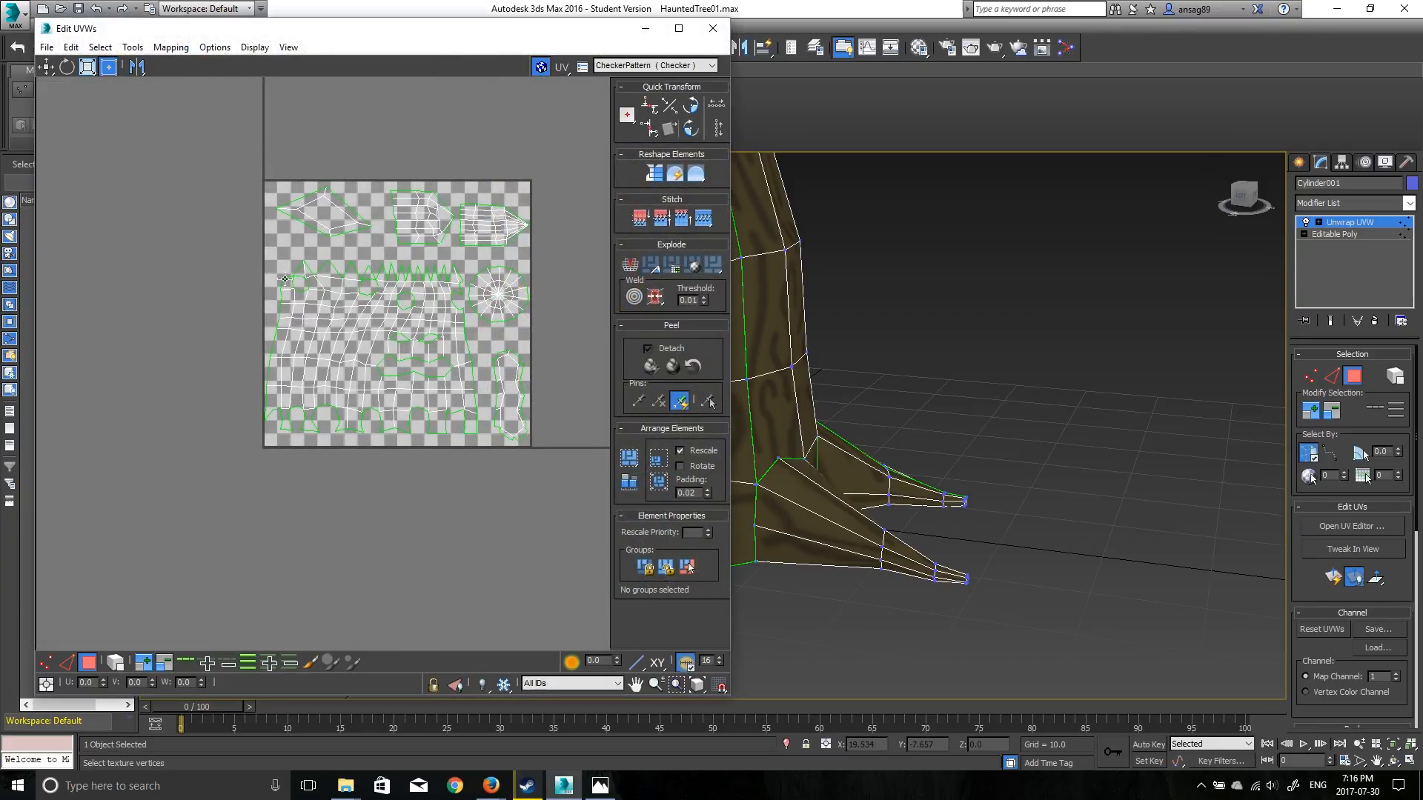
scroll(330, 311, "up", 5)
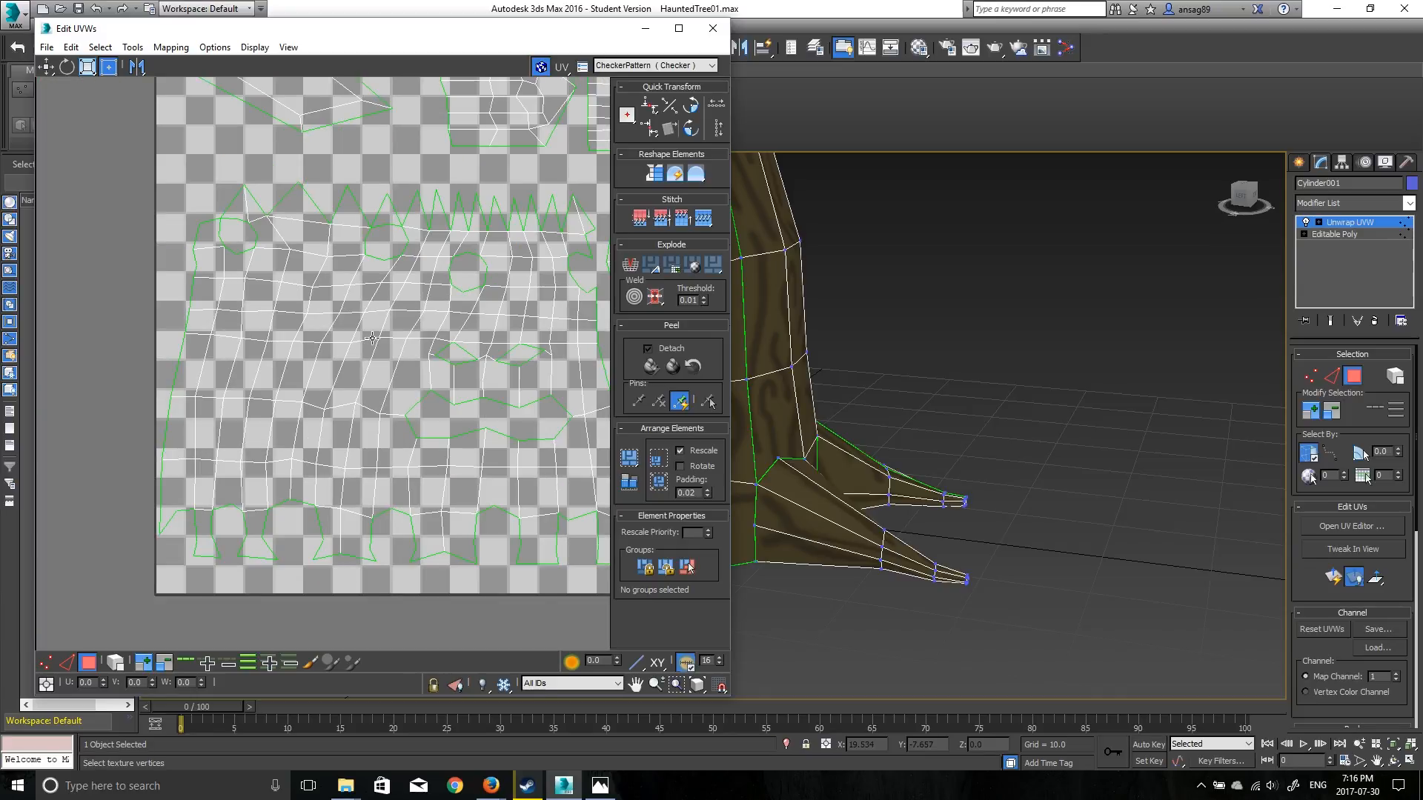
scroll(372, 339, "down", 5)
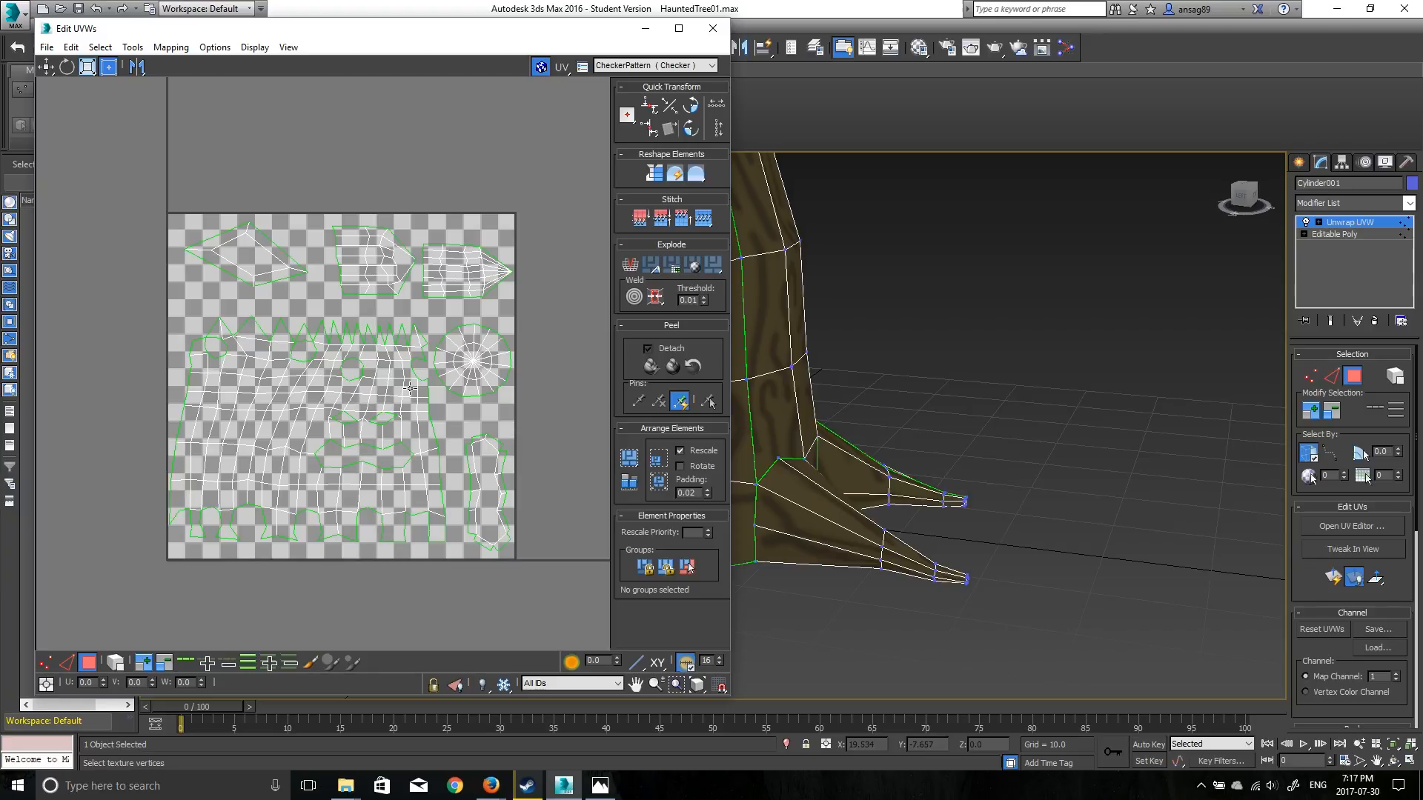
left_click(712, 28)
Step: Try selecting a polygon, a vertex and an edge where a root meets the trunk, within the Unwrap UVW modifier
middle_click_drag(652, 318, 785, 392, "alt")
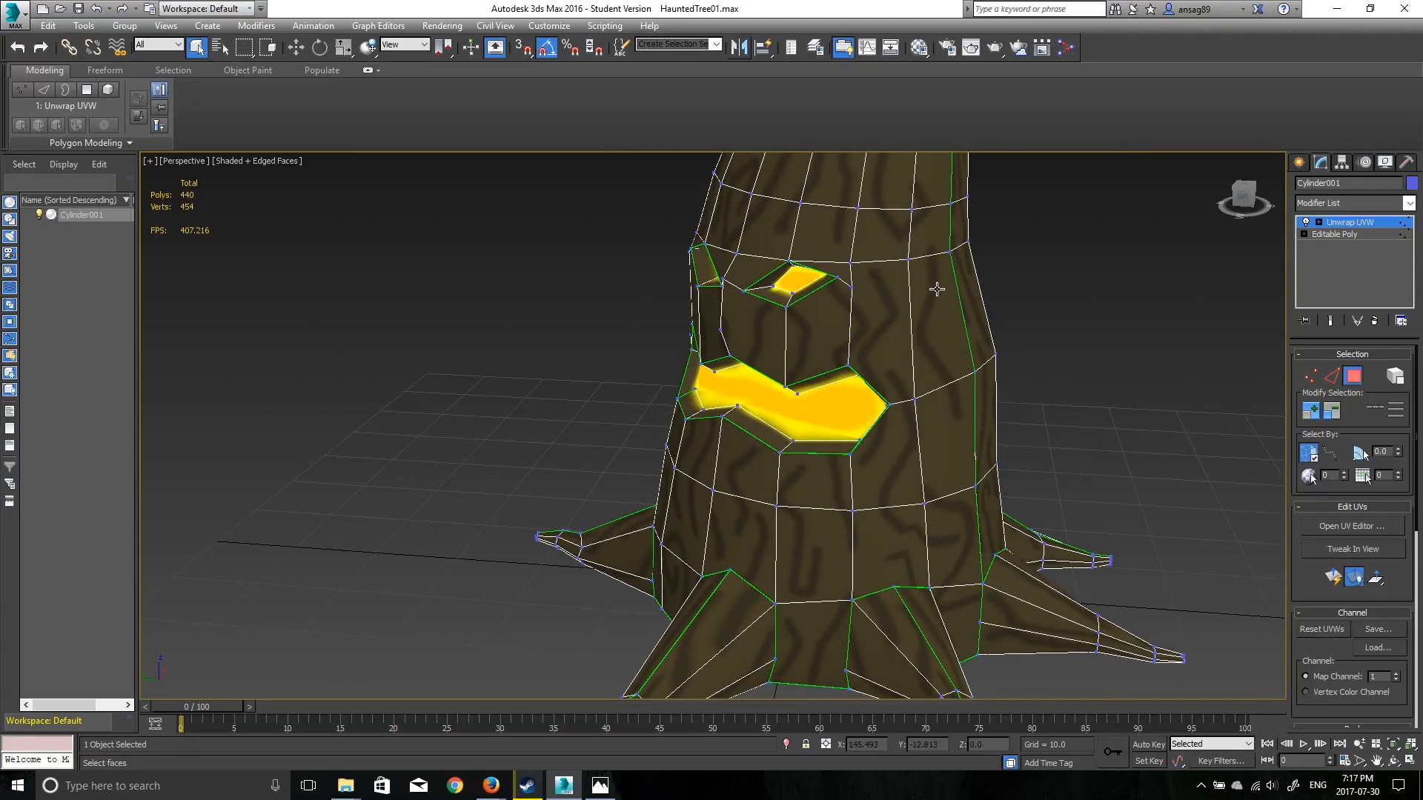
scroll(931, 280, "down", 5)
middle_click_drag(947, 295, 888, 383)
middle_click_drag(756, 401, 812, 544, "alt")
scroll(820, 567, "up", 3)
scroll(820, 567, "up", 2)
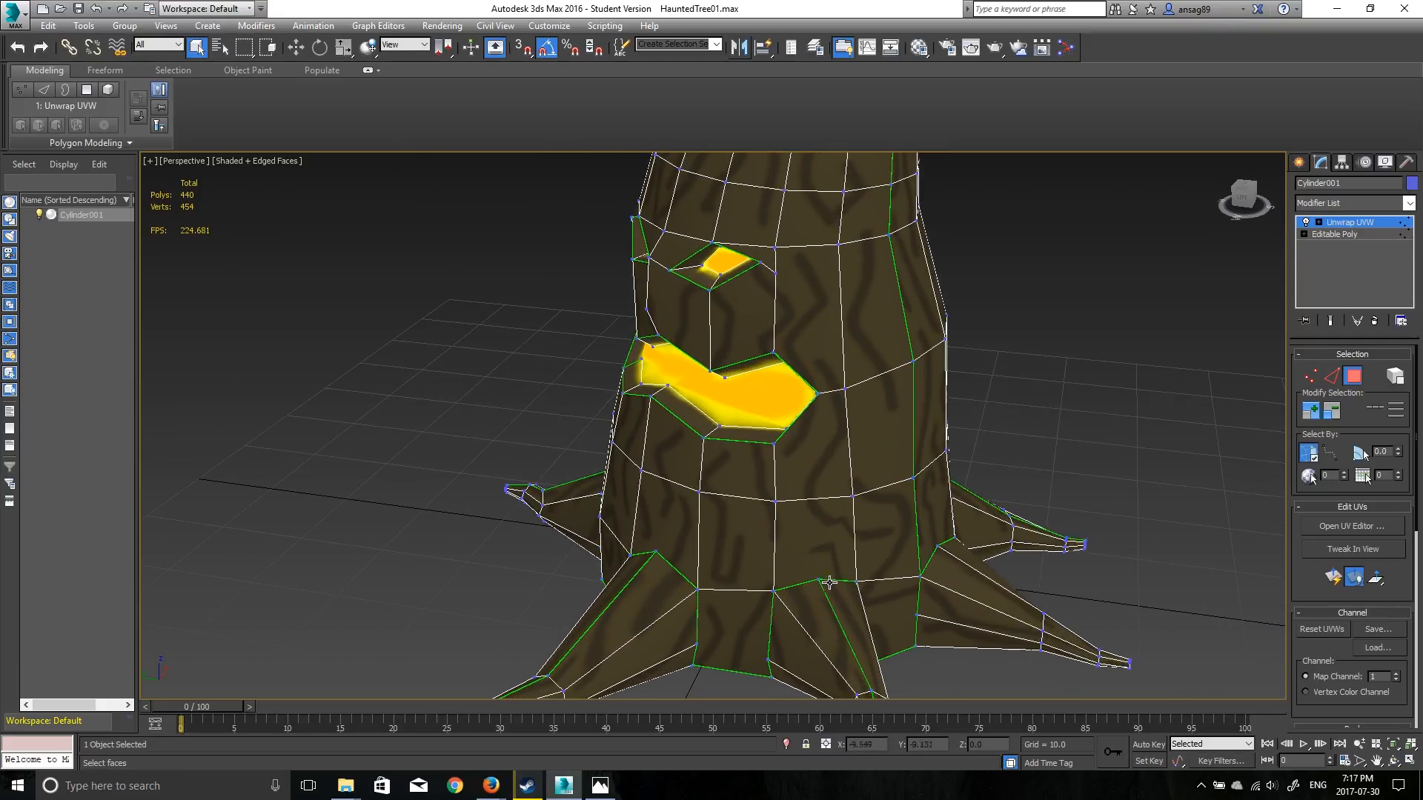
left_click(818, 576)
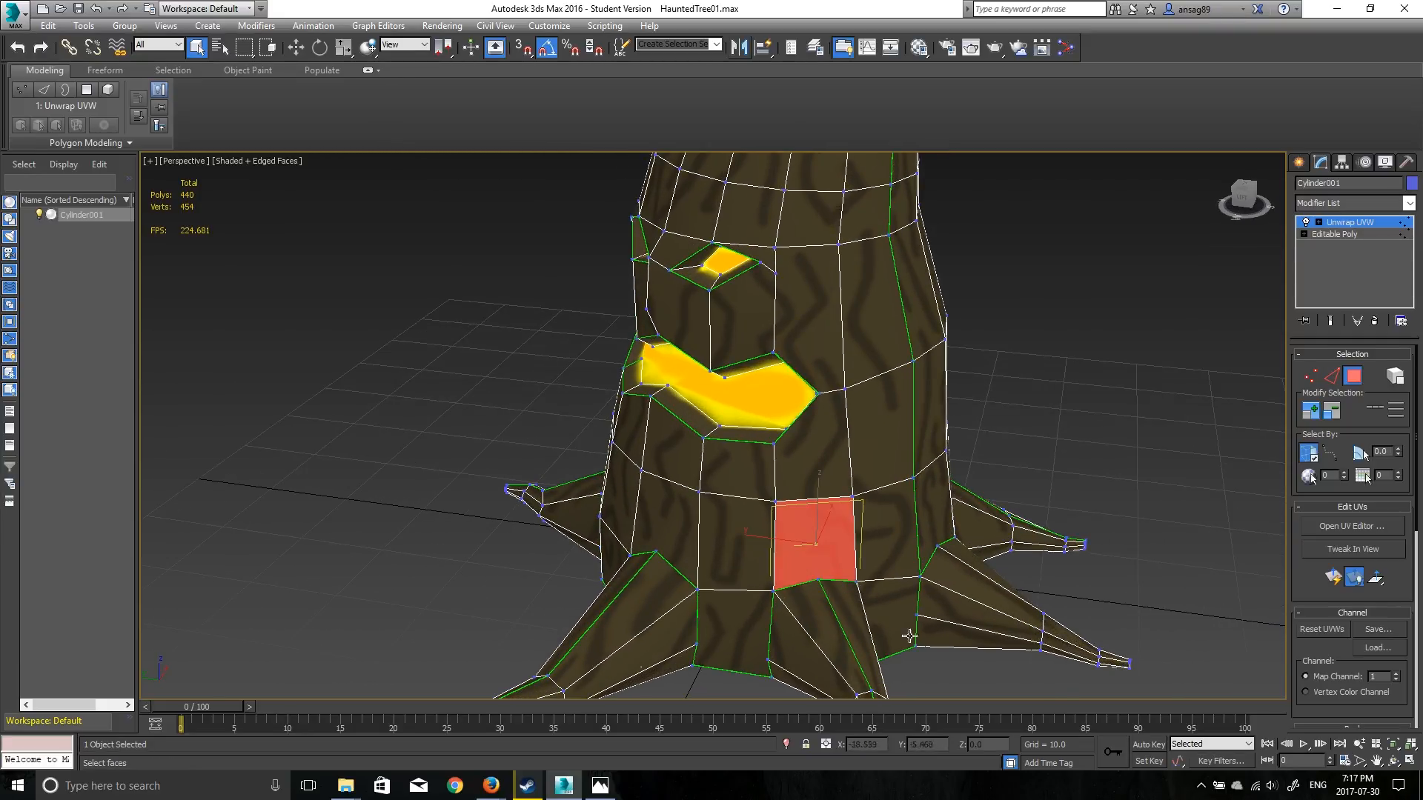
left_click(1310, 376)
left_click(819, 579)
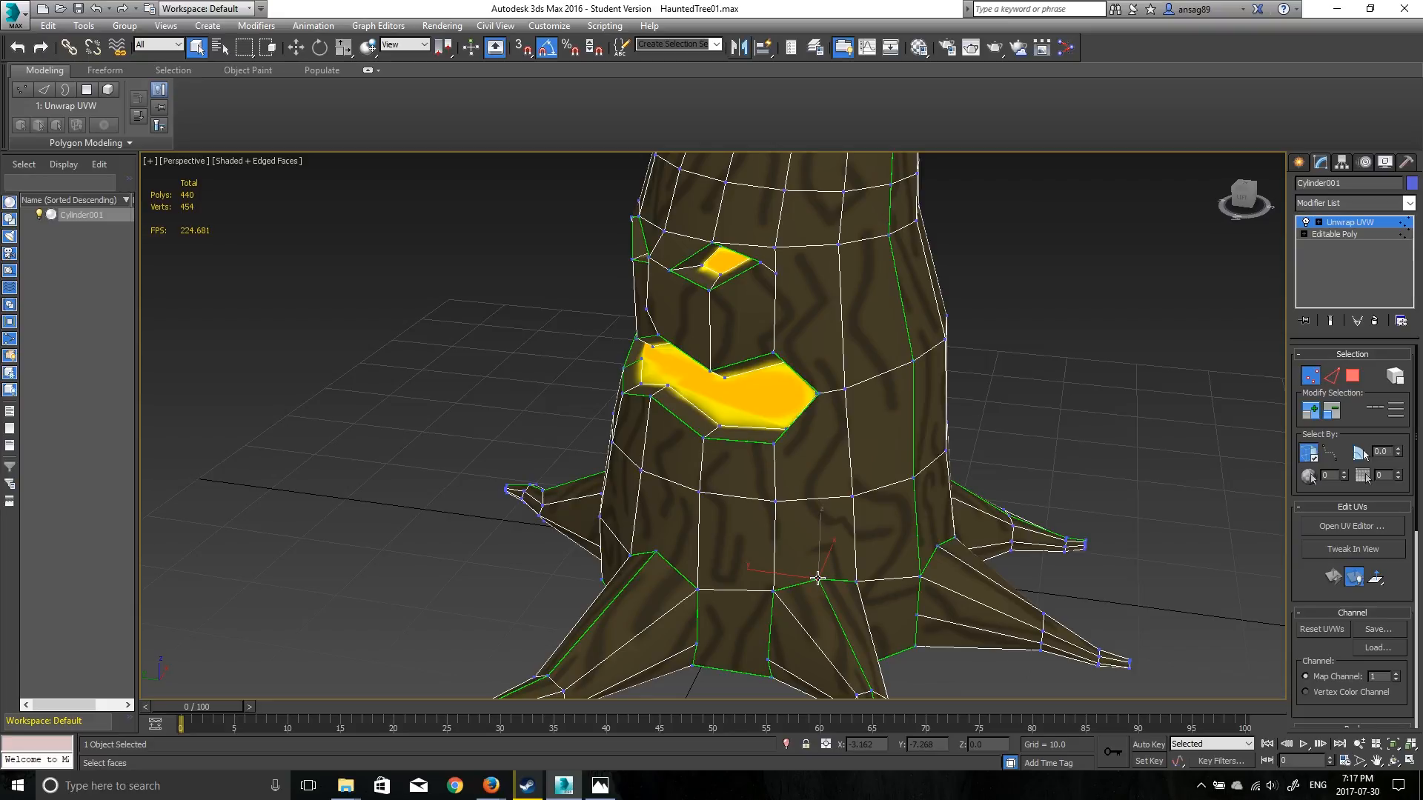
middle_click_drag(817, 579, 816, 518)
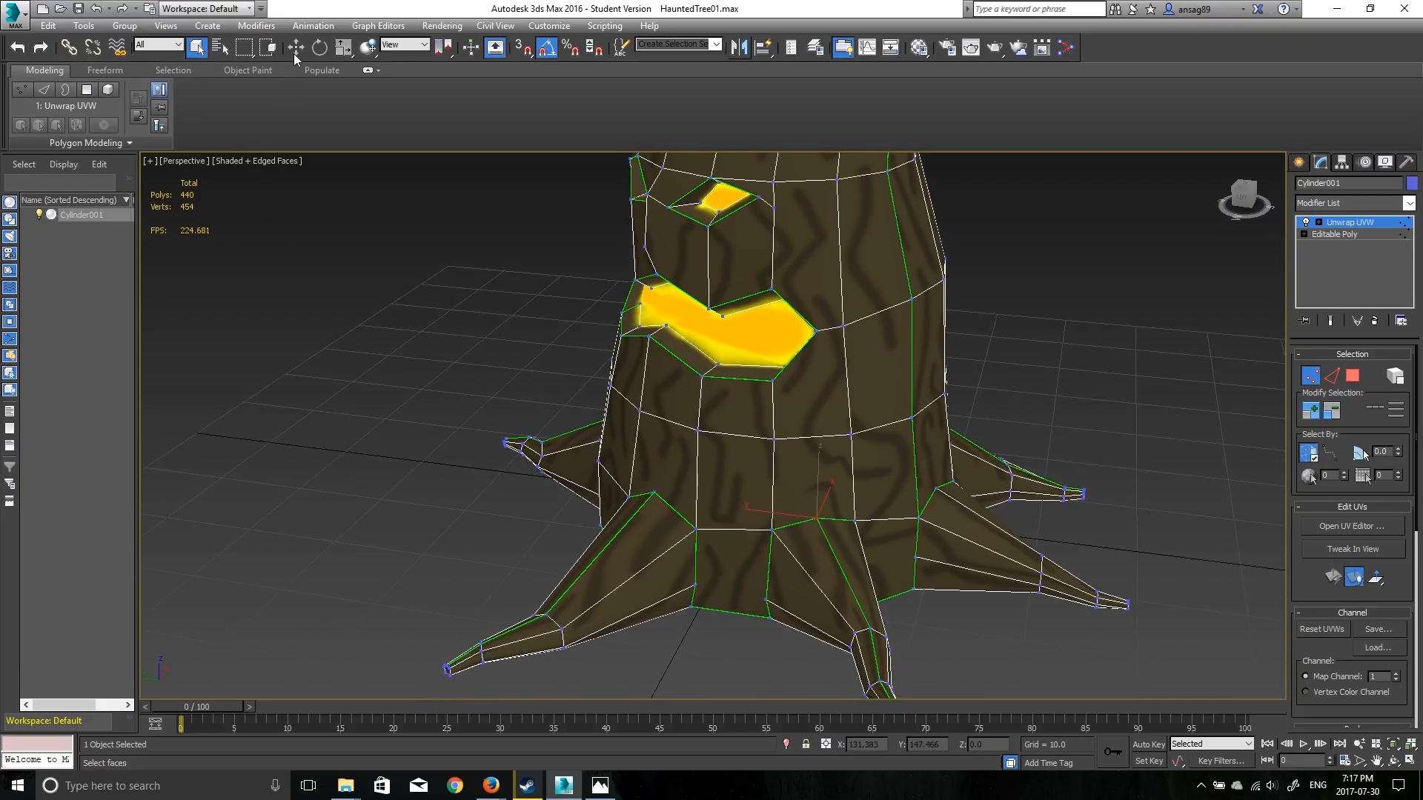
left_click(1331, 376)
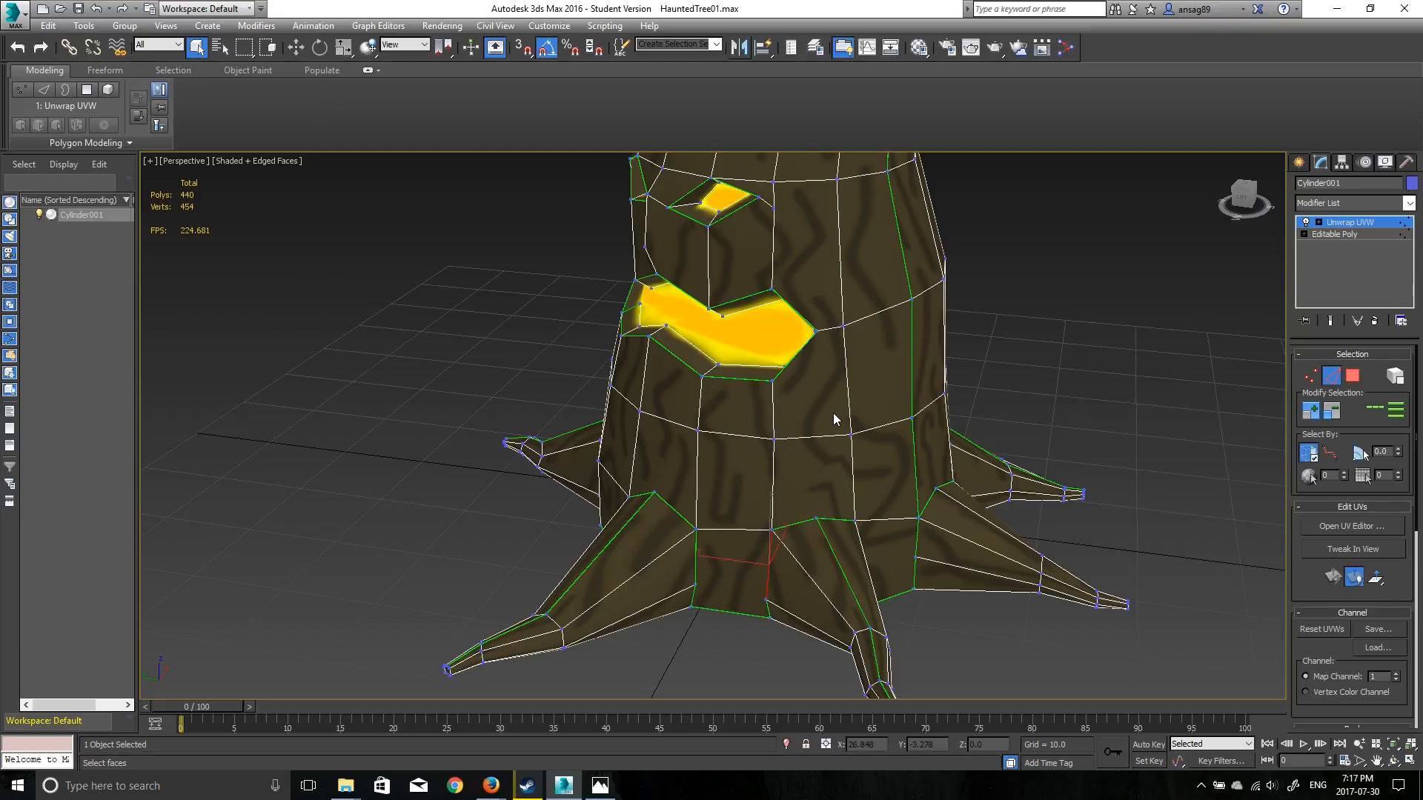
Step: Convert the tree with its Unwrap UVW modifier to an Editable Poly
middle_click_drag(713, 323, 776, 322, "alt")
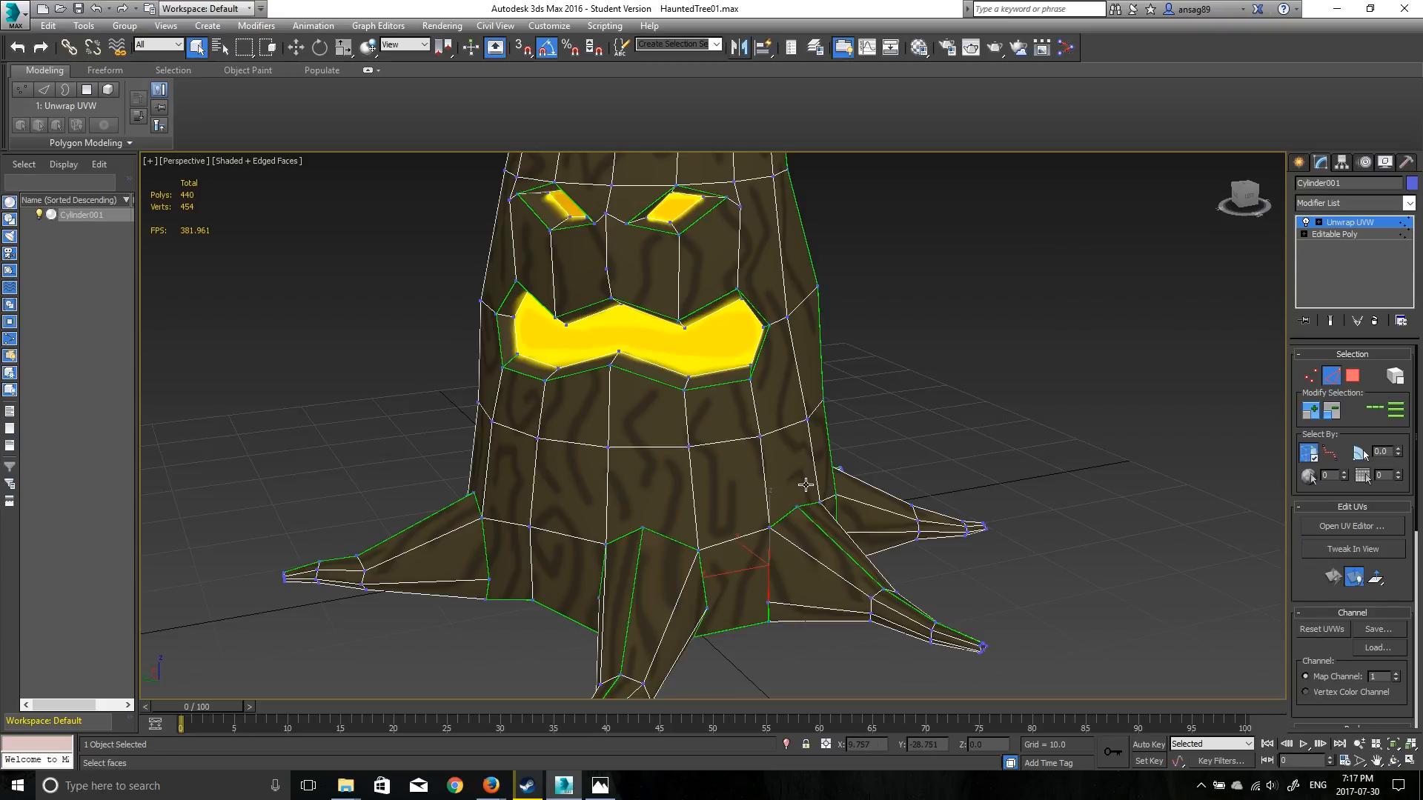
right_click(793, 509)
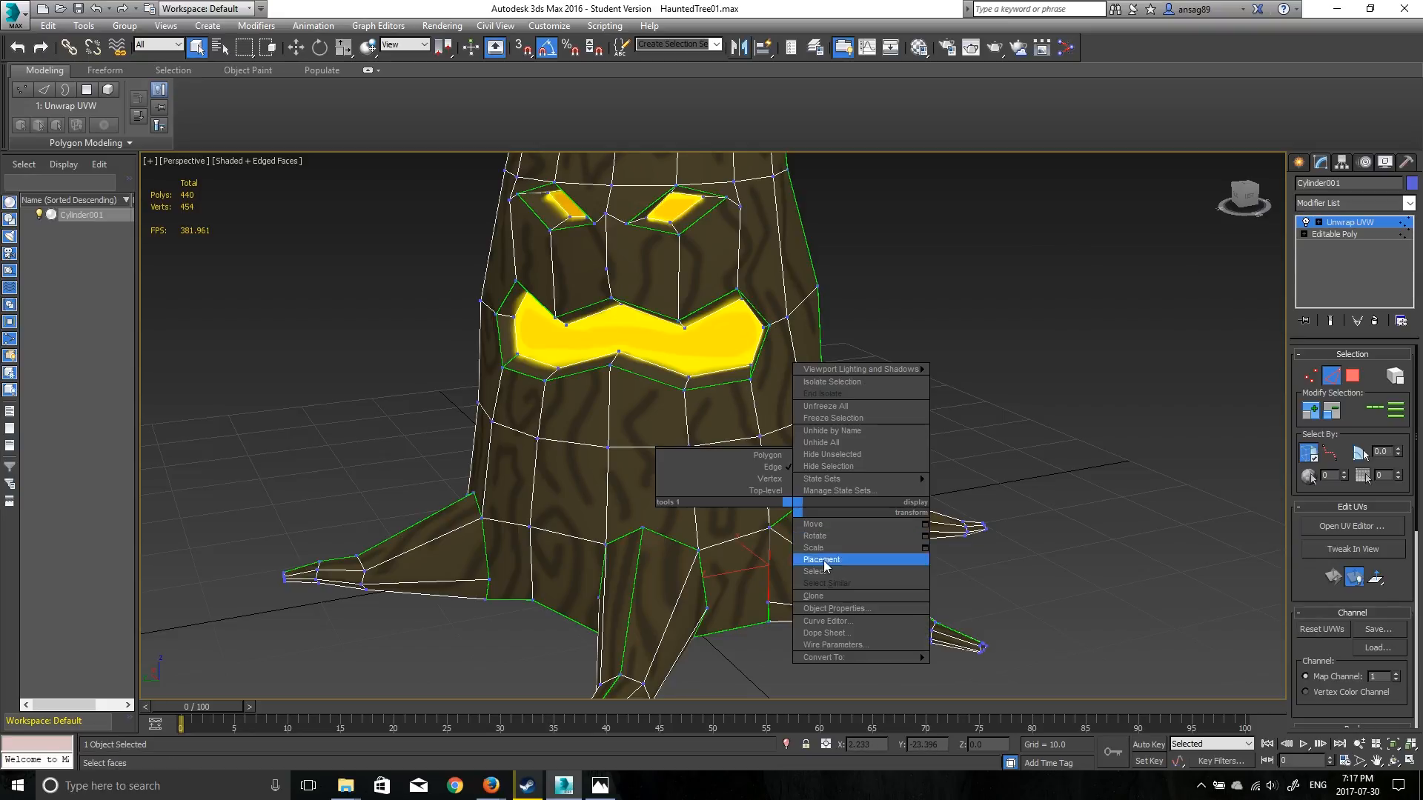
mouse_move(903, 657)
left_click(986, 670)
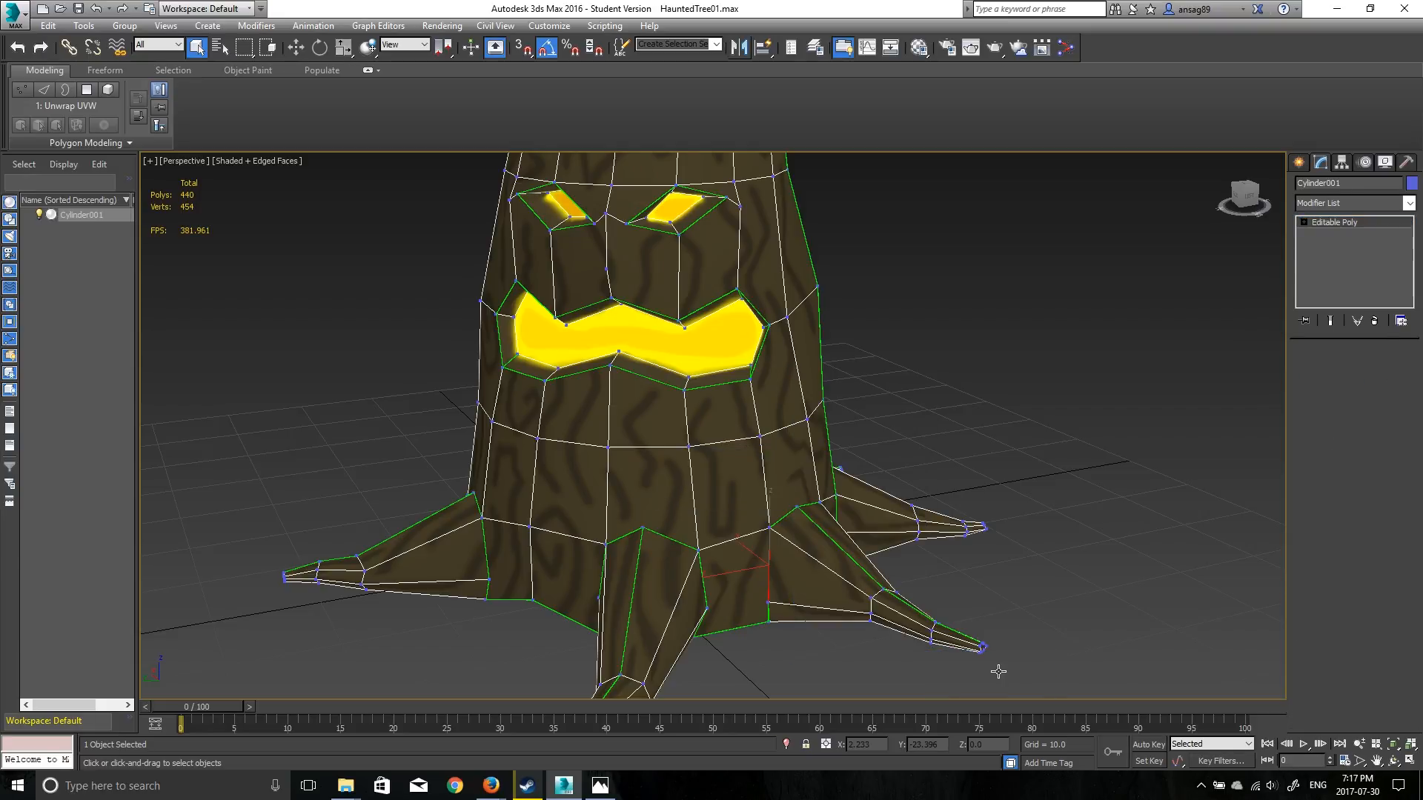
Step: Try raising the vertex where the front root meets the trunk to about Z 19.35 and lowering it to about Z -4.96
key("w")
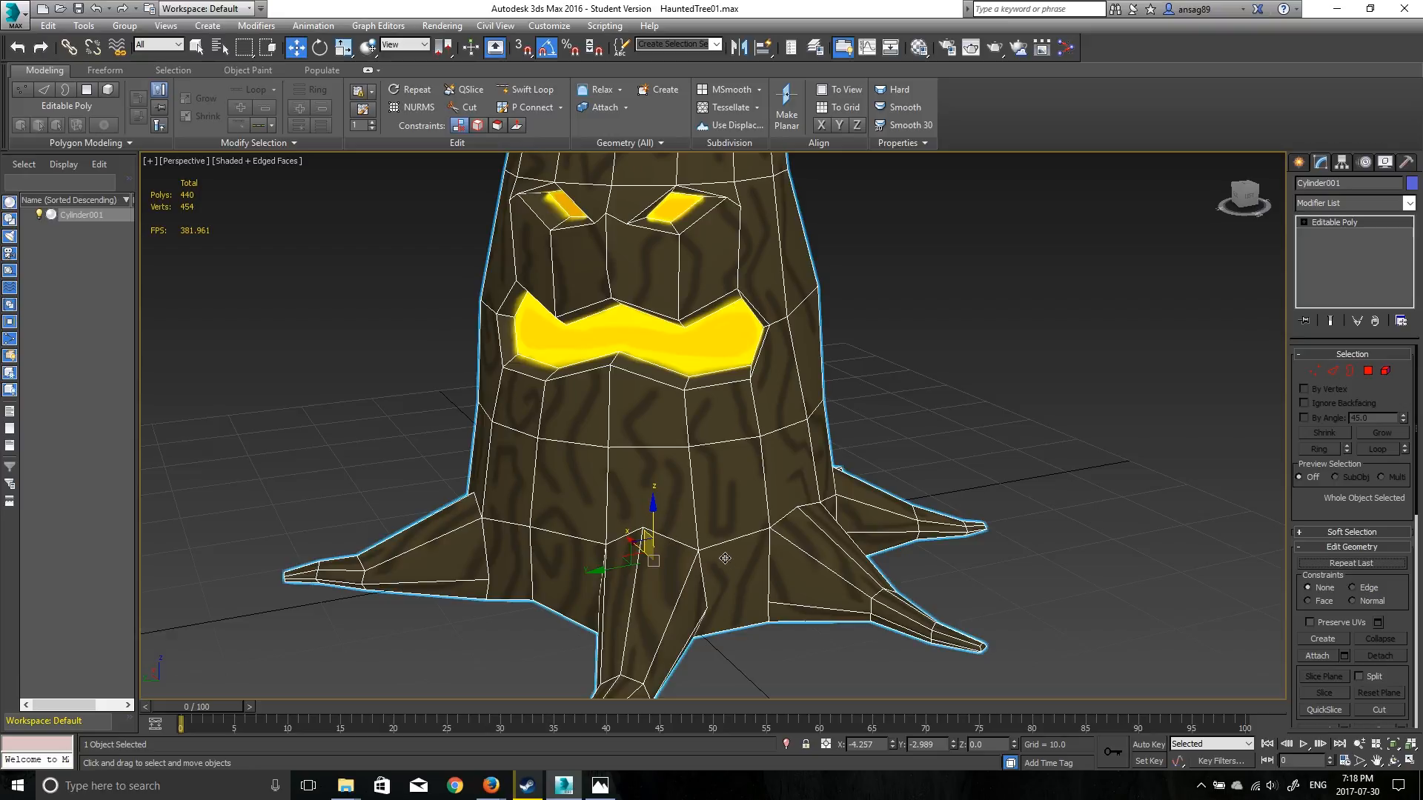
left_click(1315, 371)
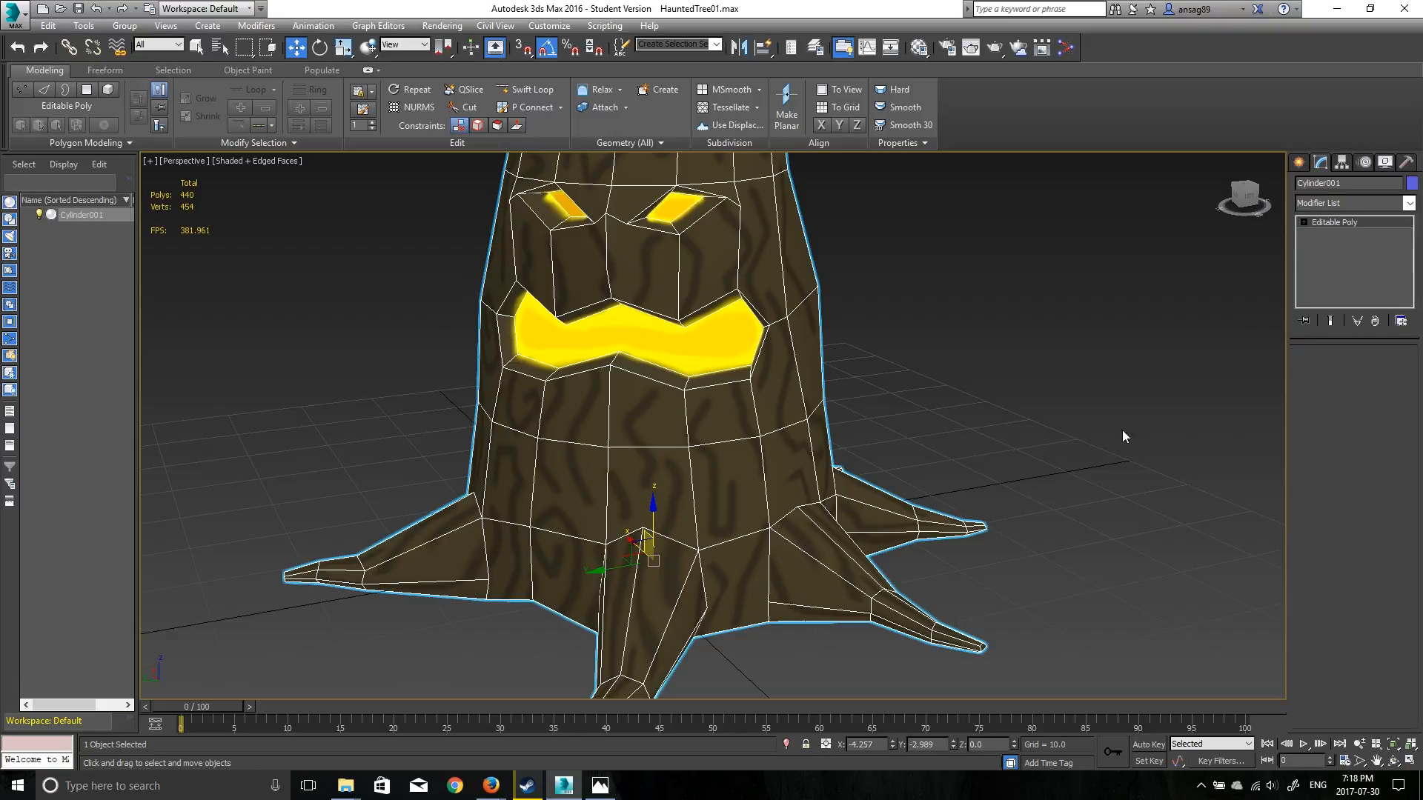
left_click(642, 527)
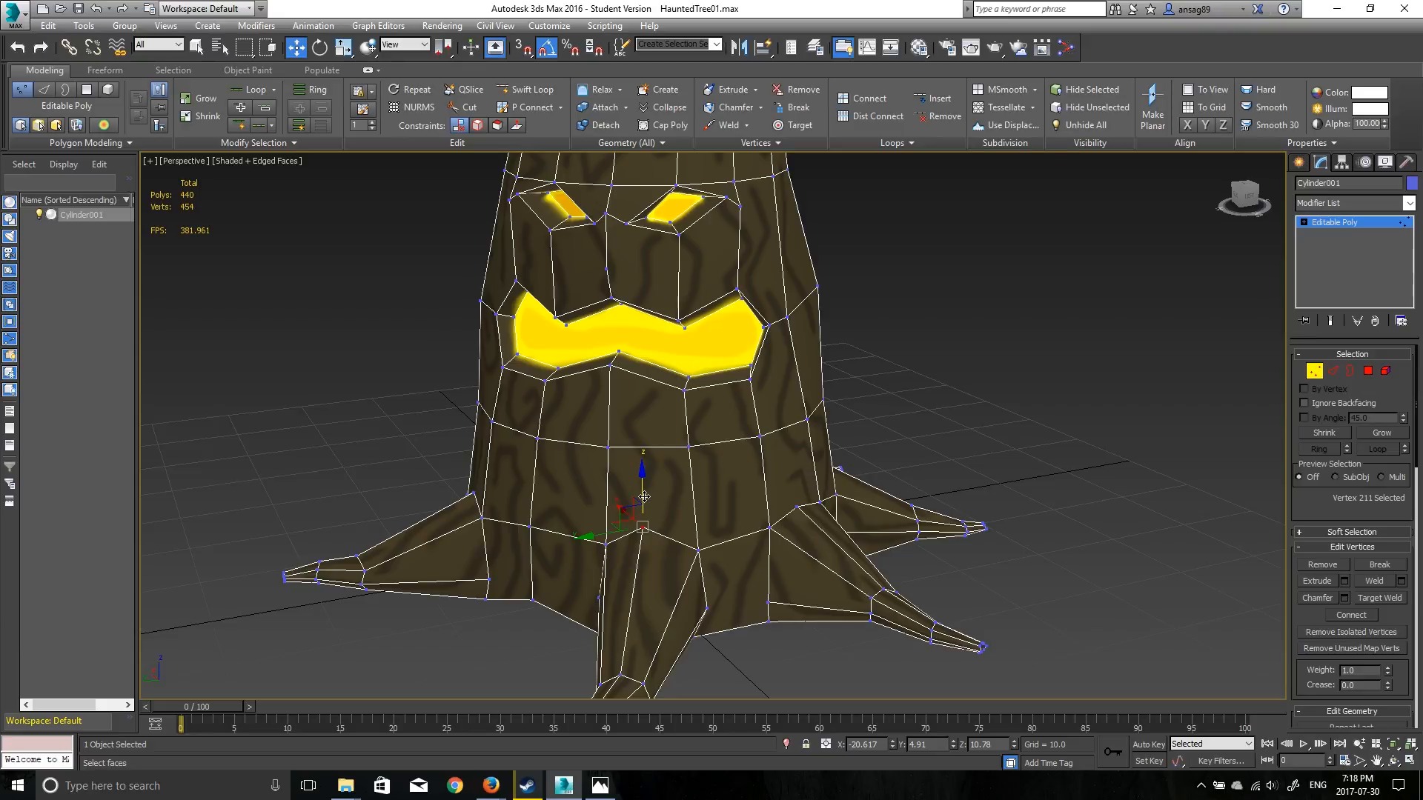
left_click_drag(644, 495, 630, 407)
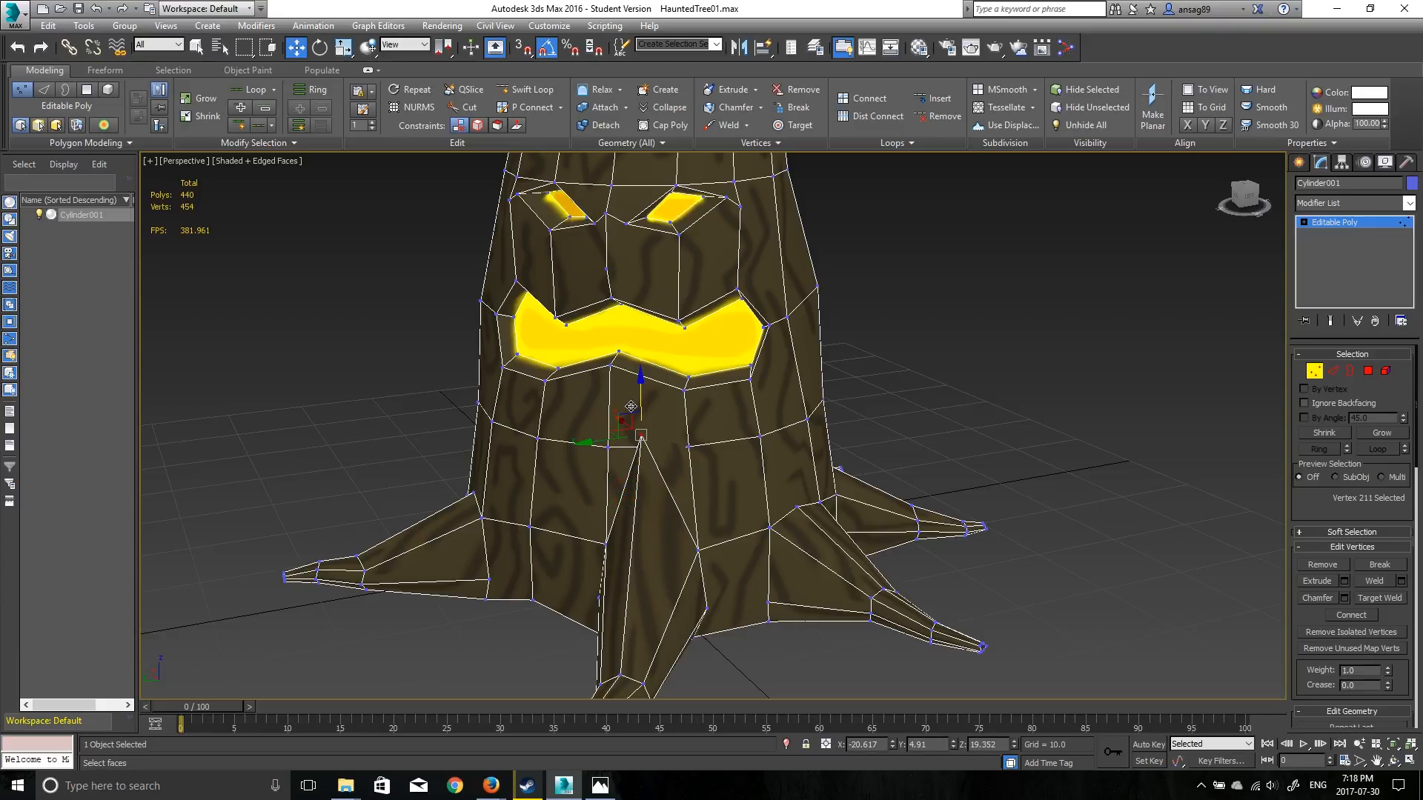
mouse_move(631, 406)
middle_mouse_down("alt")
mouse_move(652, 424)
mouse_move(617, 430)
mouse_move(641, 389)
middle_mouse_up("alt")
left_click_drag(641, 389, 648, 653)
middle_click_drag(694, 532, 727, 548, "alt")
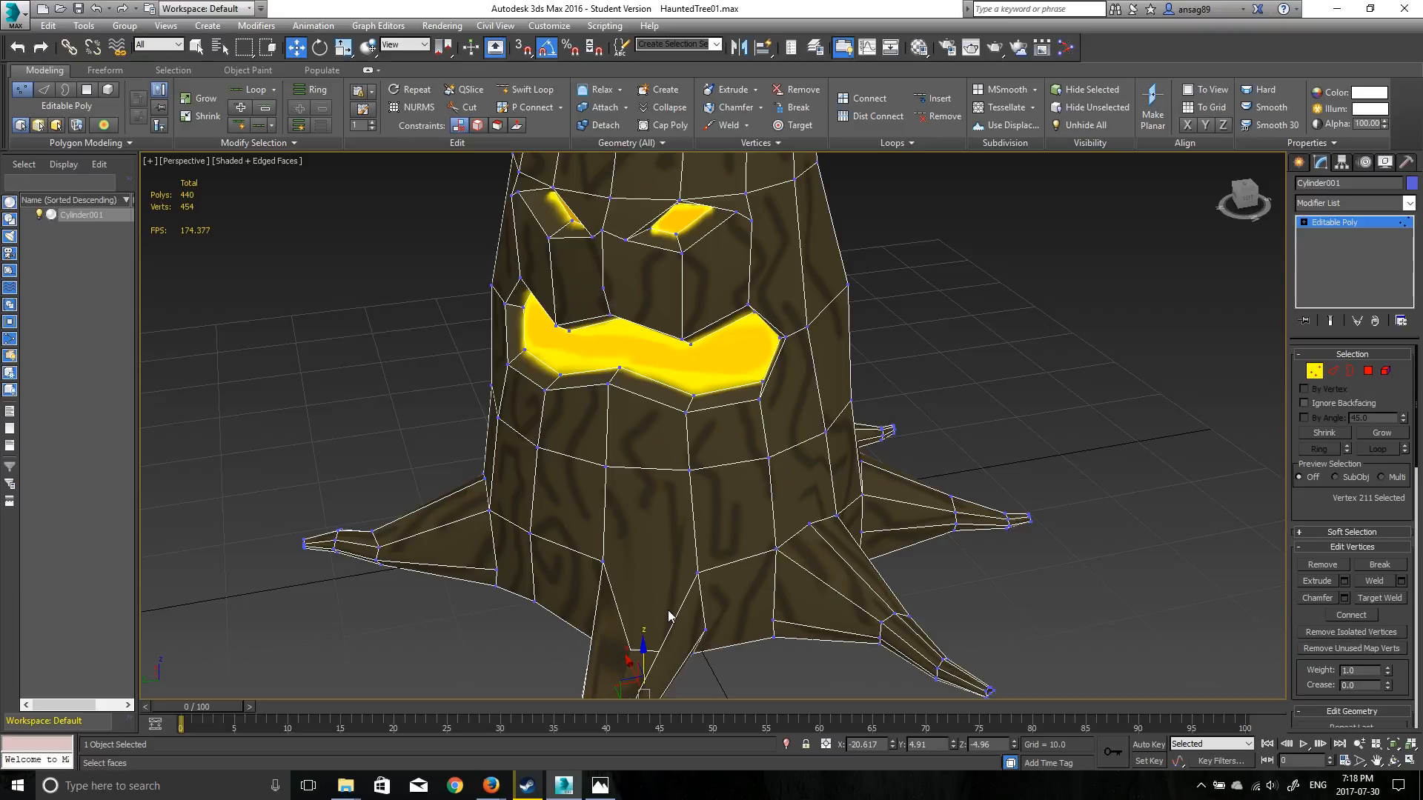
Step: Undo both vertical moves of the front root's top vertex
key("ctrl+z")
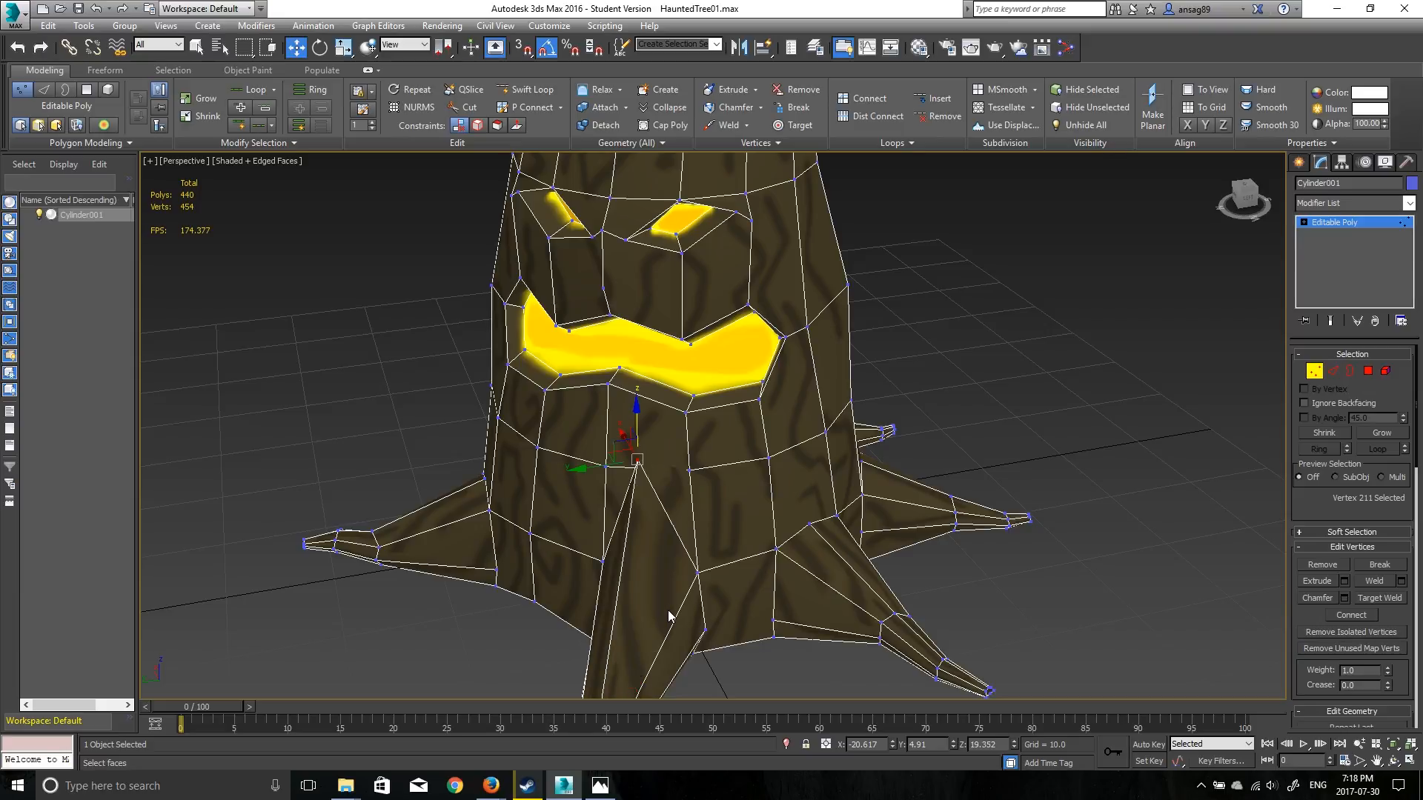
key("ctrl+z")
key("ctrl+z")
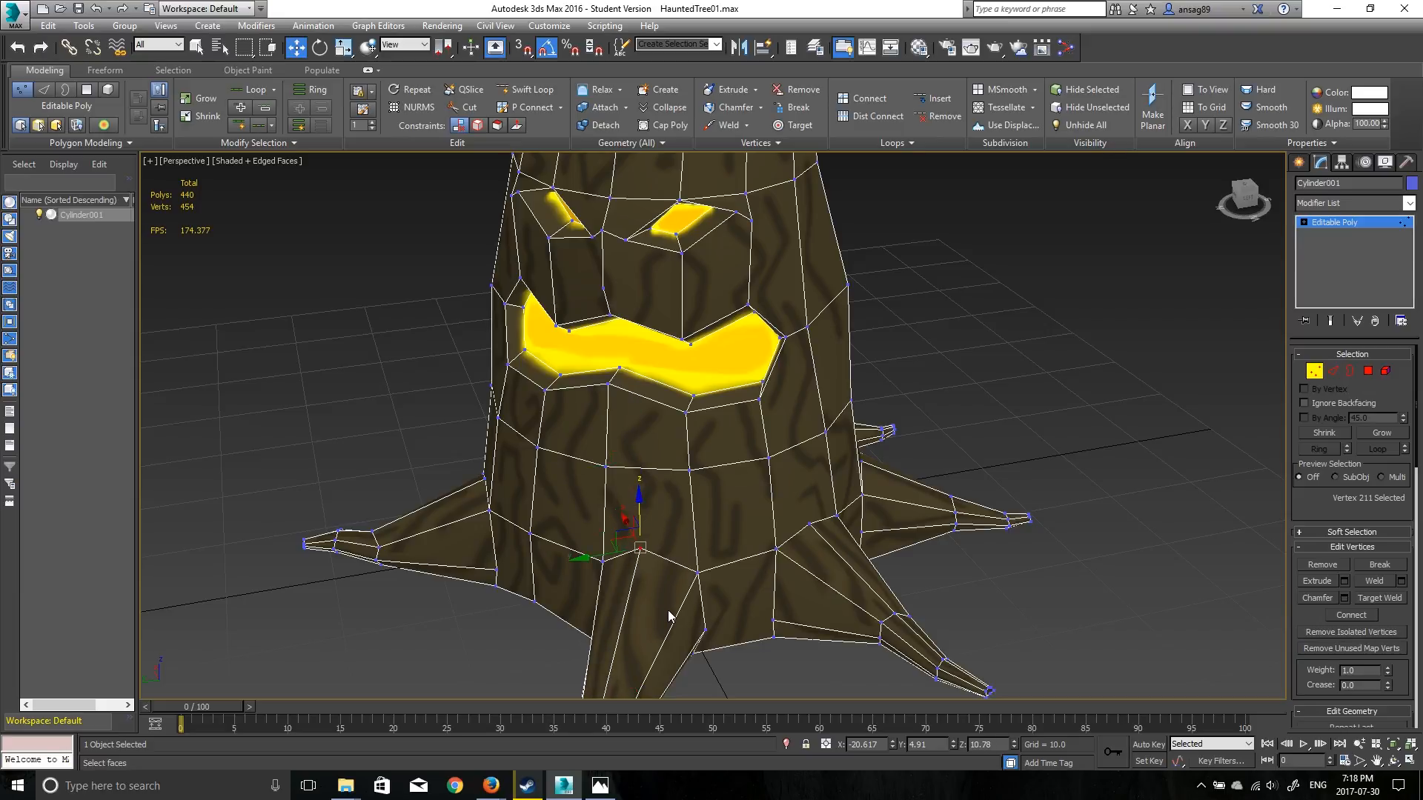
Step: Undo the vertex selection and the Editable Poly conversion to restore the tree's Unwrap UVW modifier
key("ctrl+z")
key("ctrl+z")
key("ctrl+z")
key("ctrl+z")
key("ctrl+z")
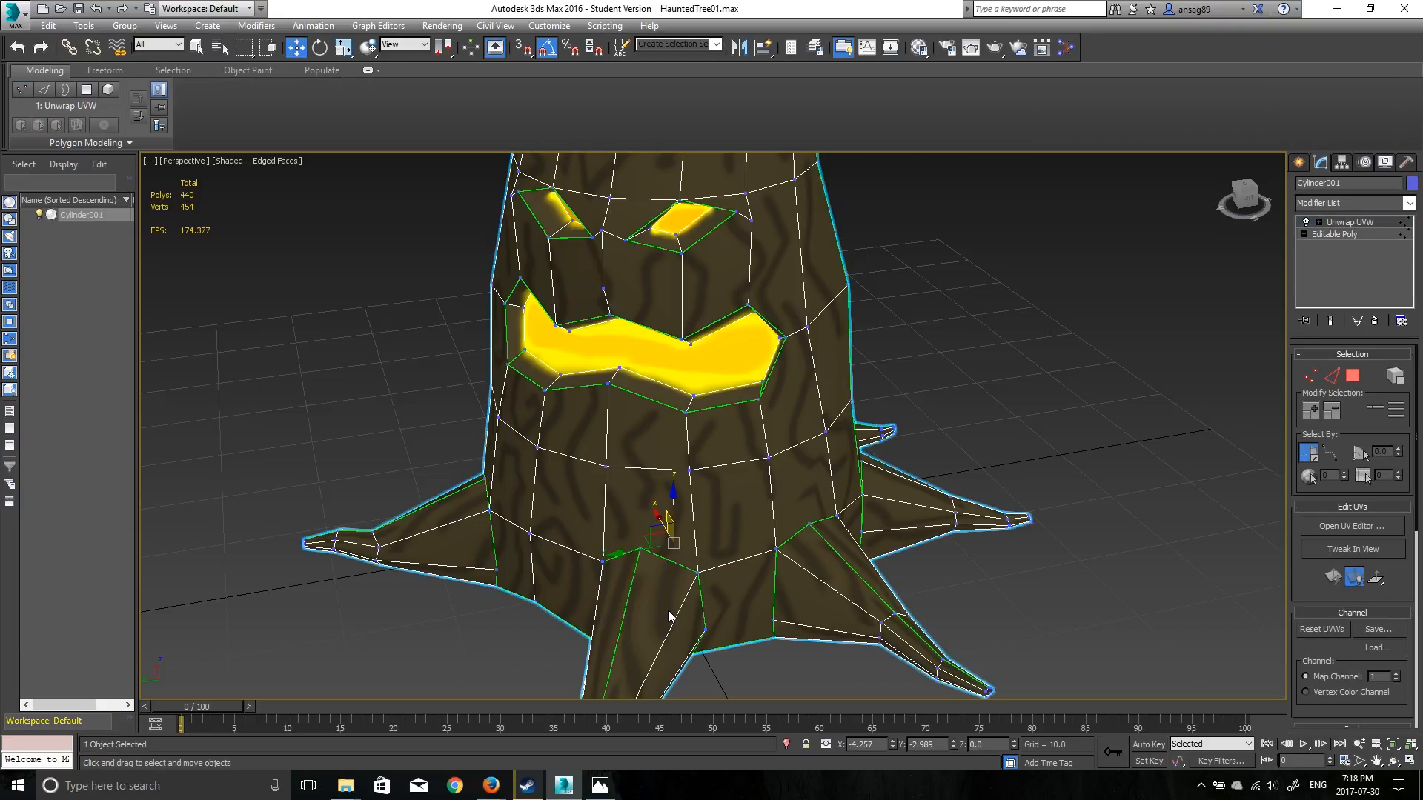
middle_click_drag(667, 591, 725, 502, "alt")
middle_click_drag(768, 347, 766, 420)
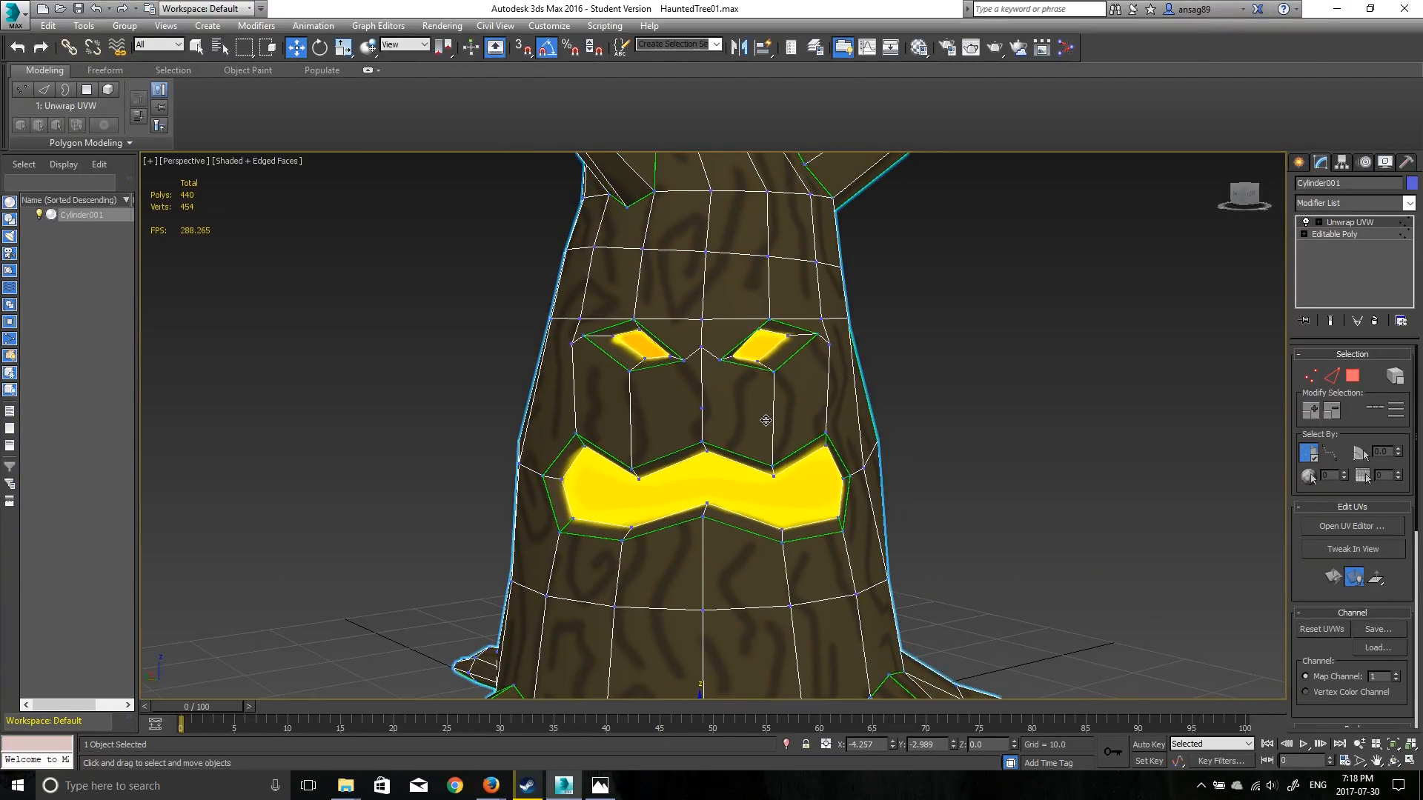